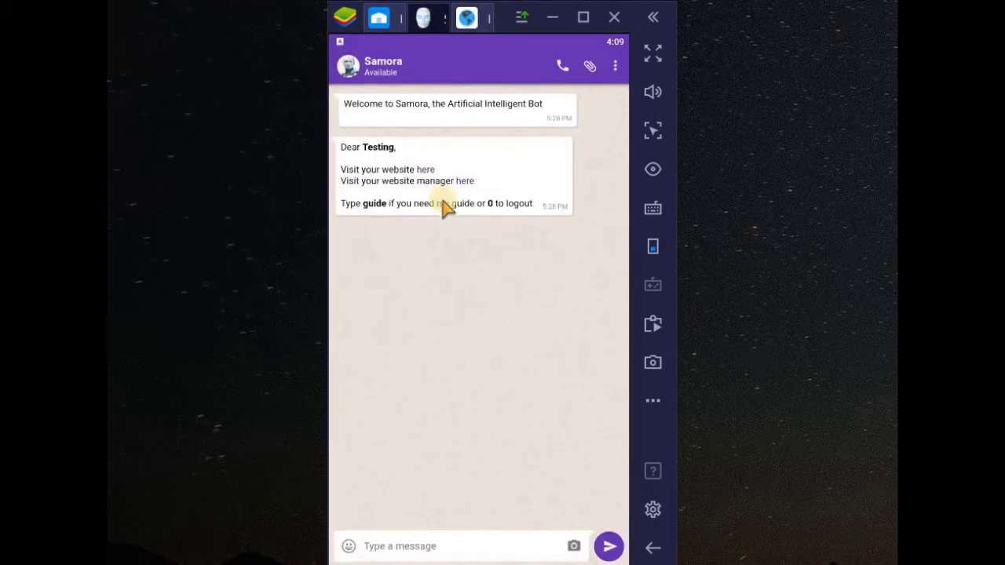
Open the Sabuss Website Manager's Settings page and scroll down toward Embed Code on Website
click(467, 189)
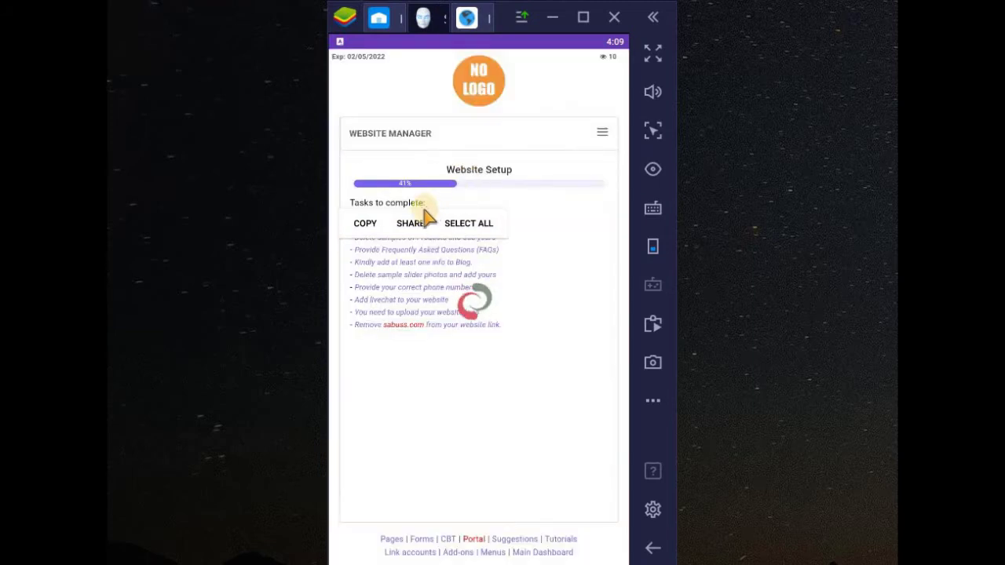
click(368, 226)
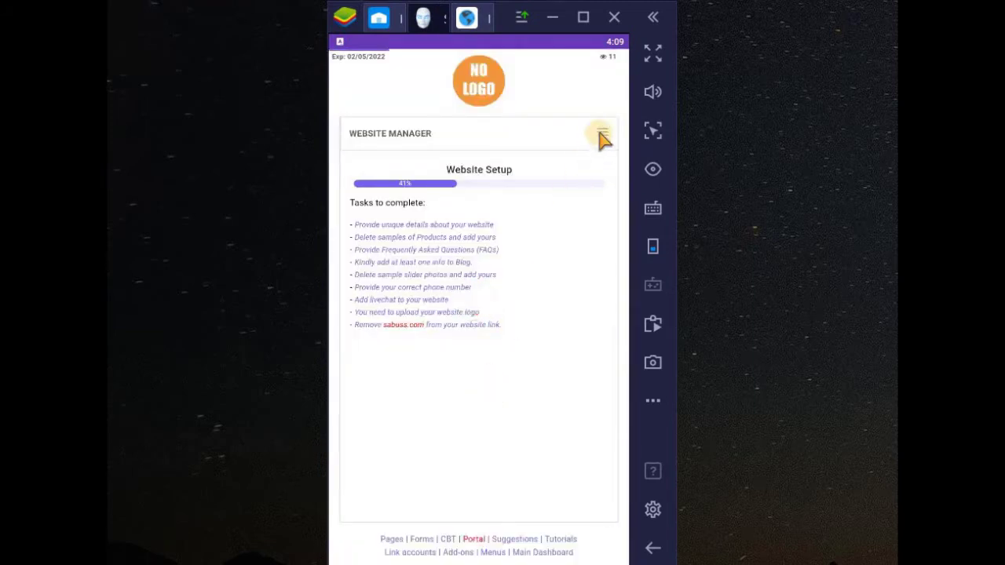
click(602, 133)
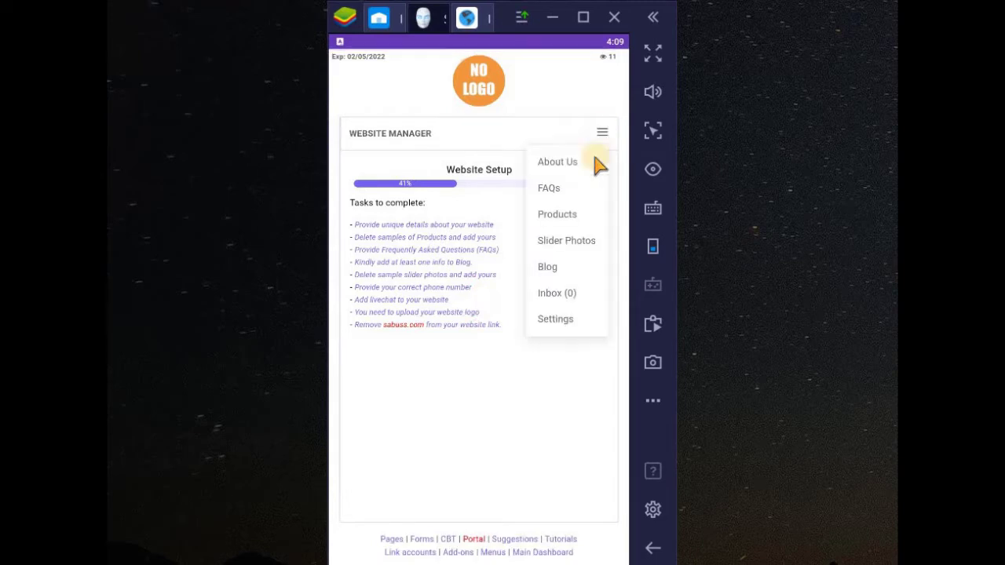
click(556, 320)
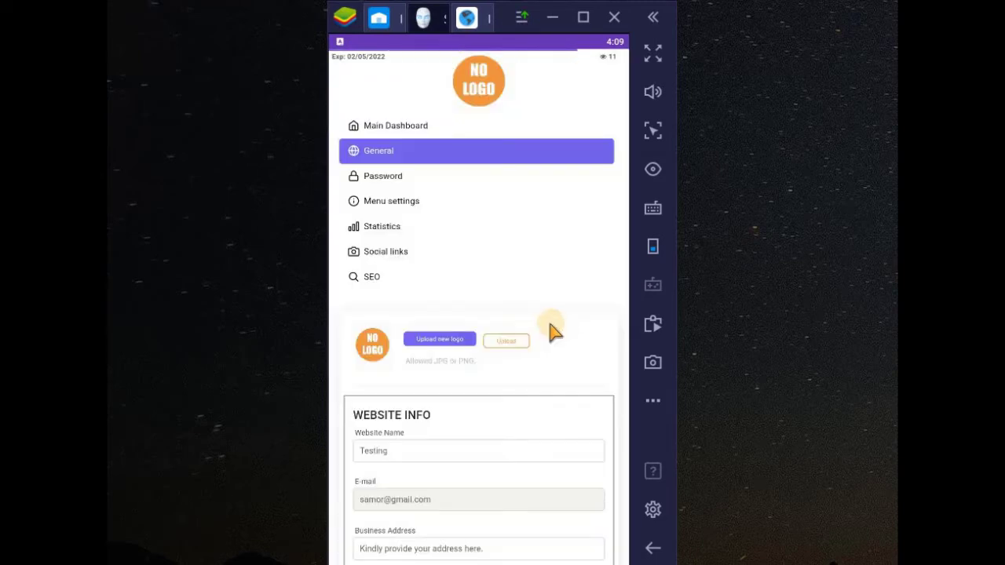
scroll(505, 354, down, 5)
scroll(505, 357, down, 7)
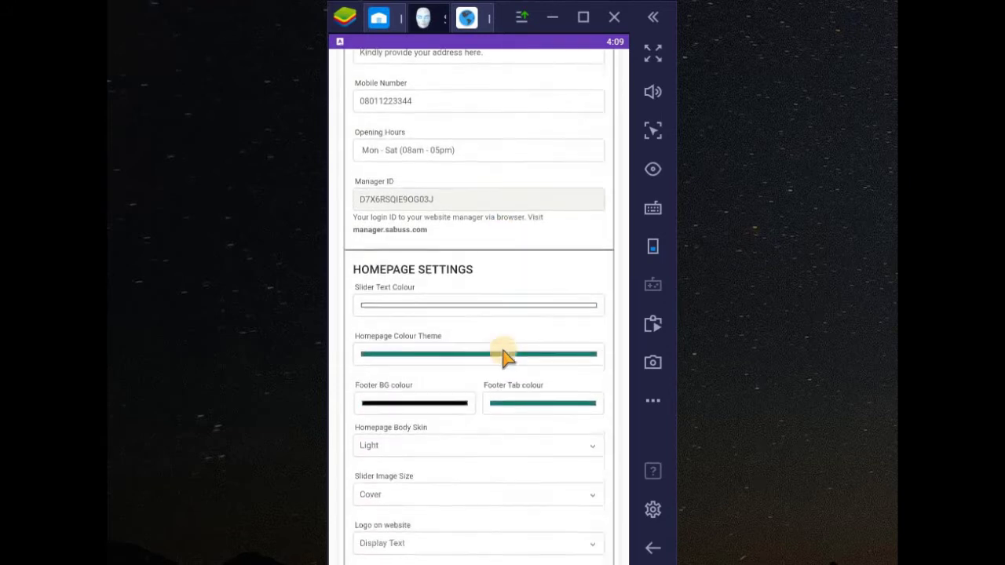
scroll(505, 357, down, 5)
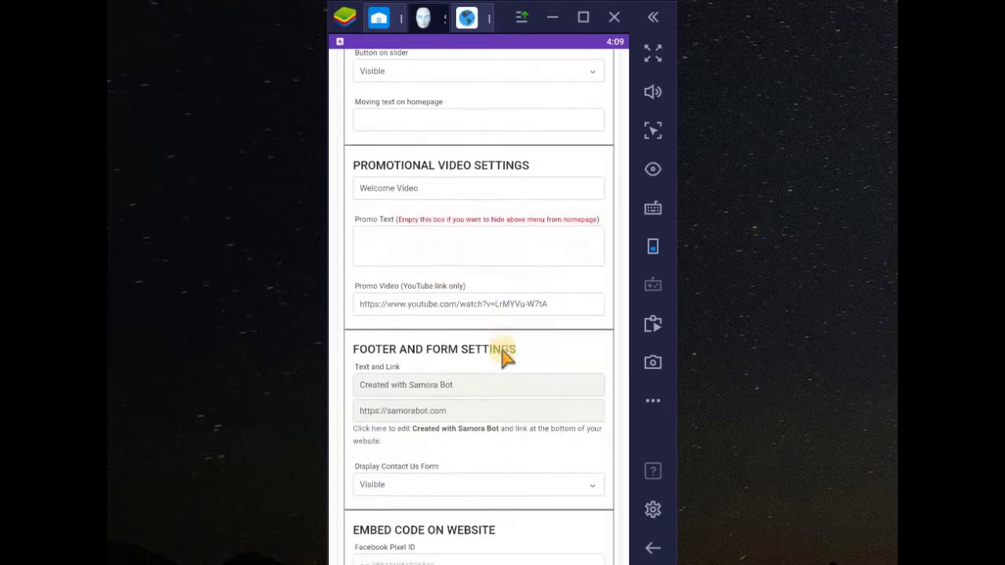
Enter the WhatsApp phone number in the Livechat ID field and save the settings
click(425, 423)
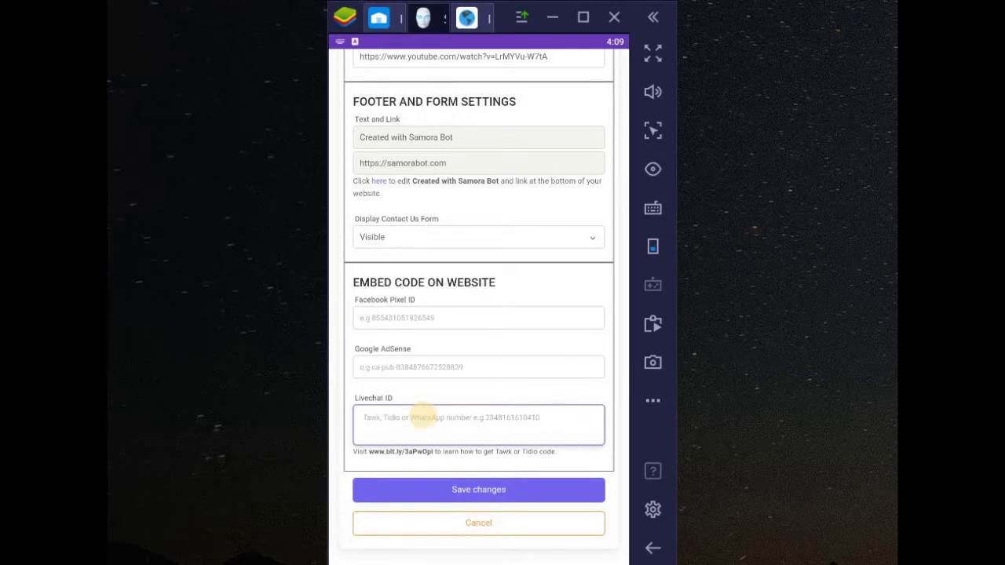
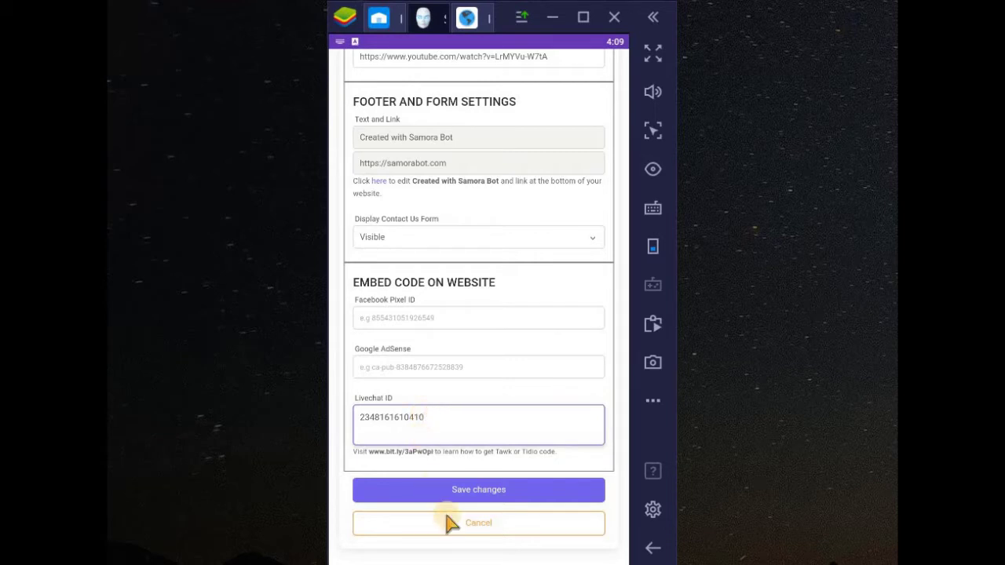
click(454, 490)
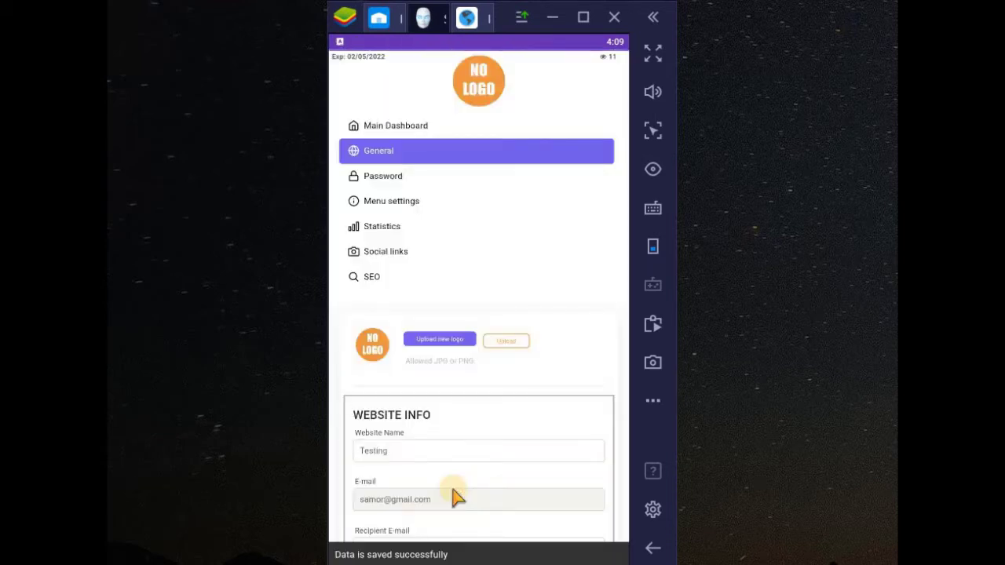
Reload sabuss.com/testing2 and scroll the product listings to check the WhatsApp chat button
click(454, 103)
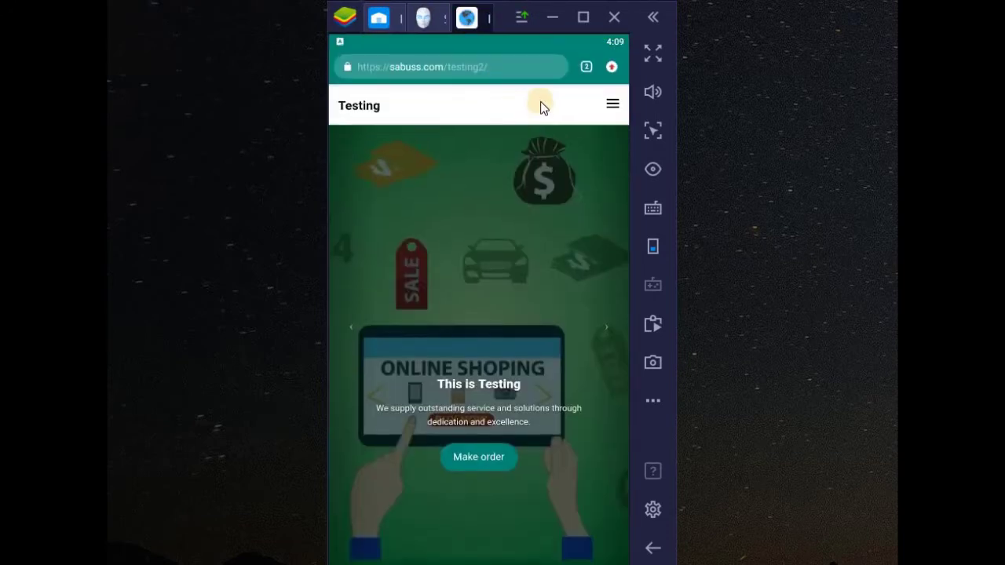
click(357, 107)
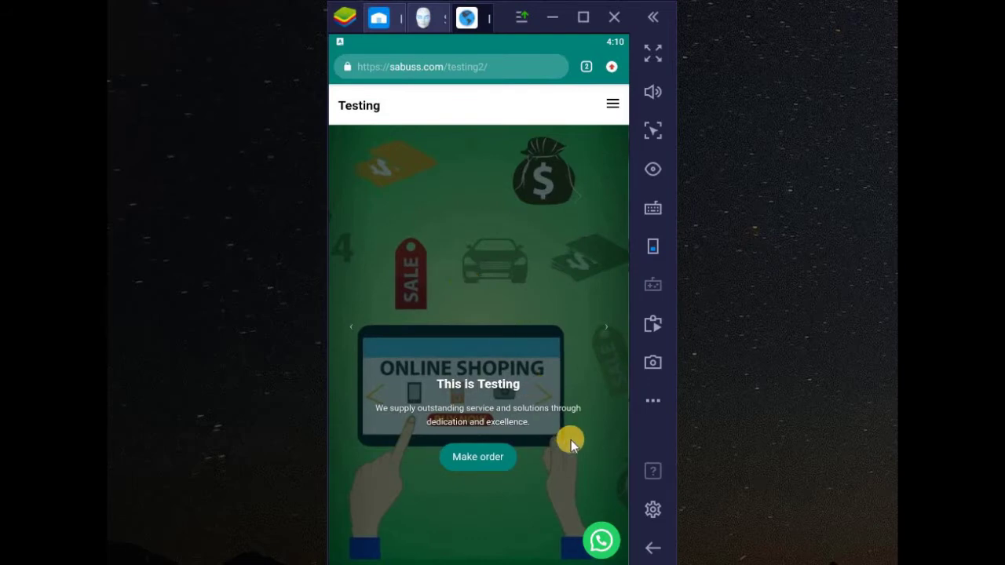
scroll(595, 544, down, 5)
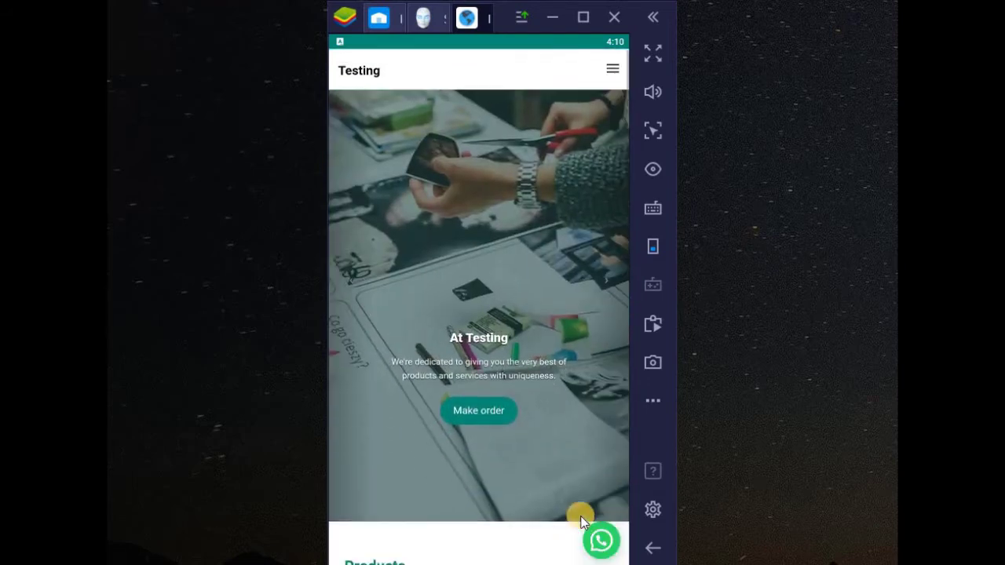
scroll(600, 558, down, 2)
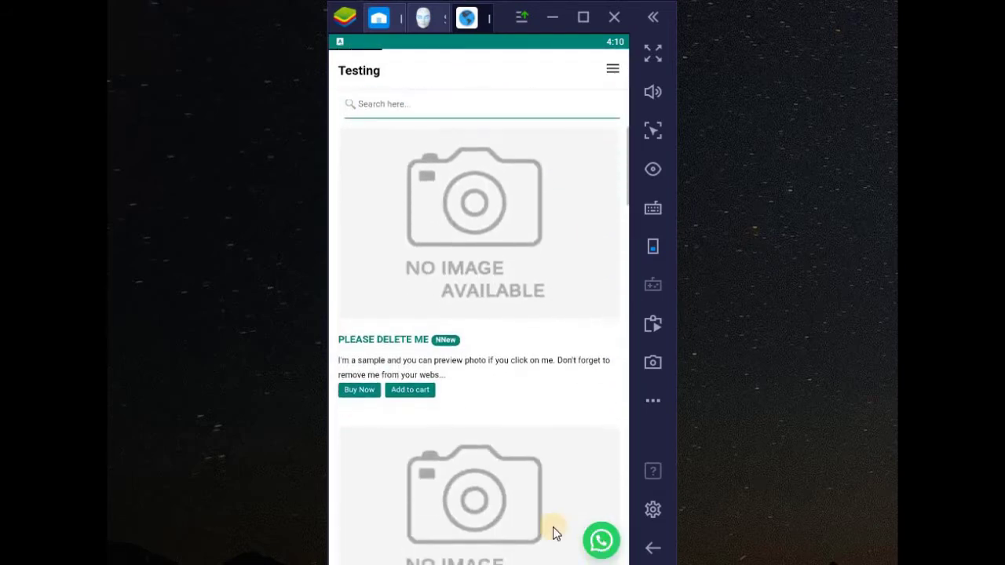
scroll(517, 500, down, 5)
scroll(515, 500, down, 5)
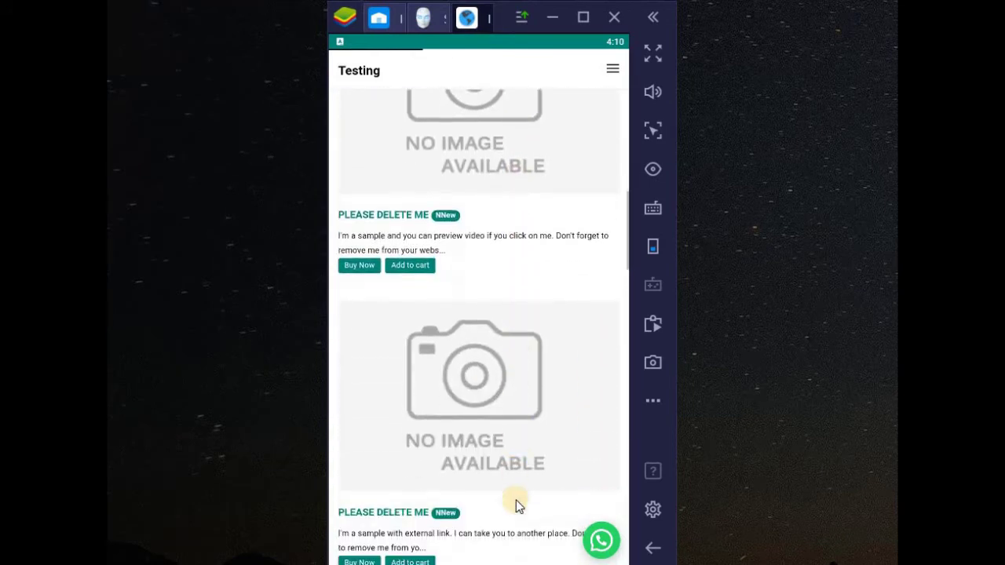
Confirm the WhatsApp button opens 'Chat on WhatsApp', then close that tab and return to Testing
click(601, 541)
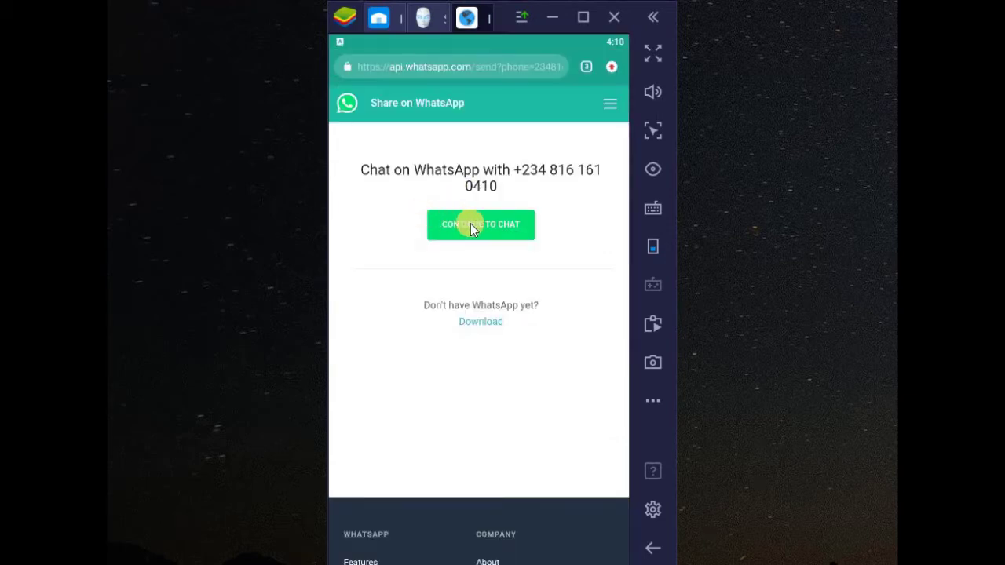
click(586, 66)
click(603, 392)
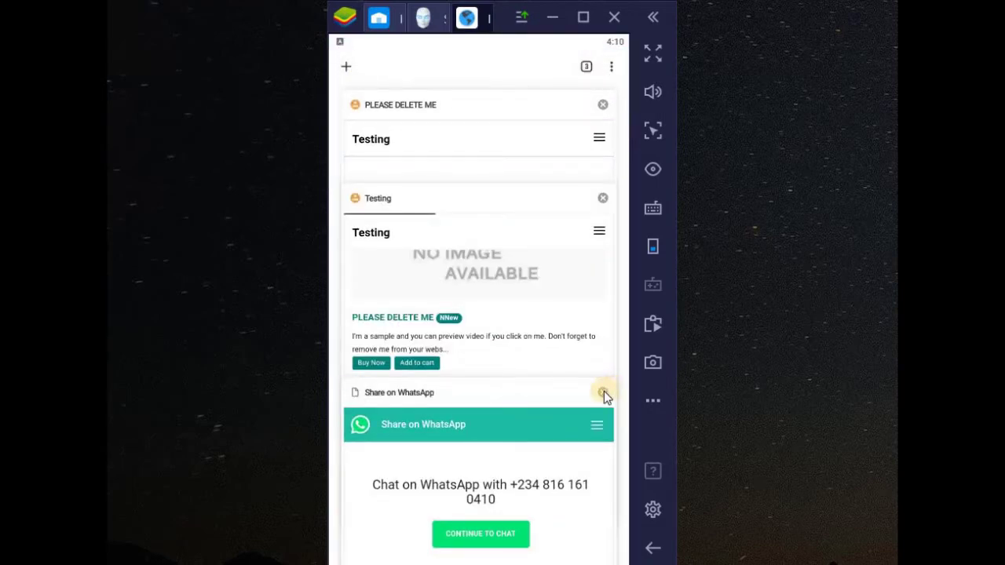
click(481, 390)
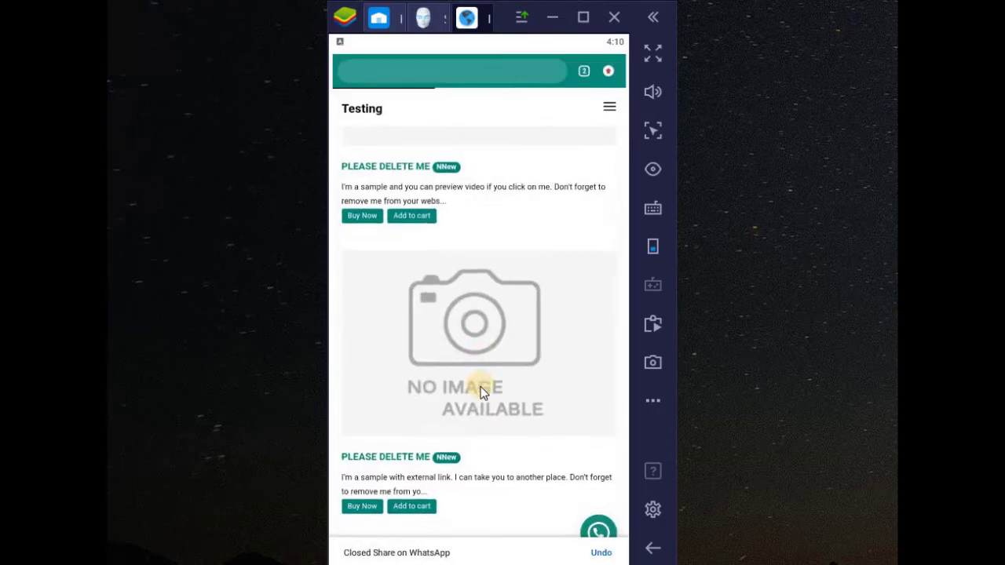
click(351, 114)
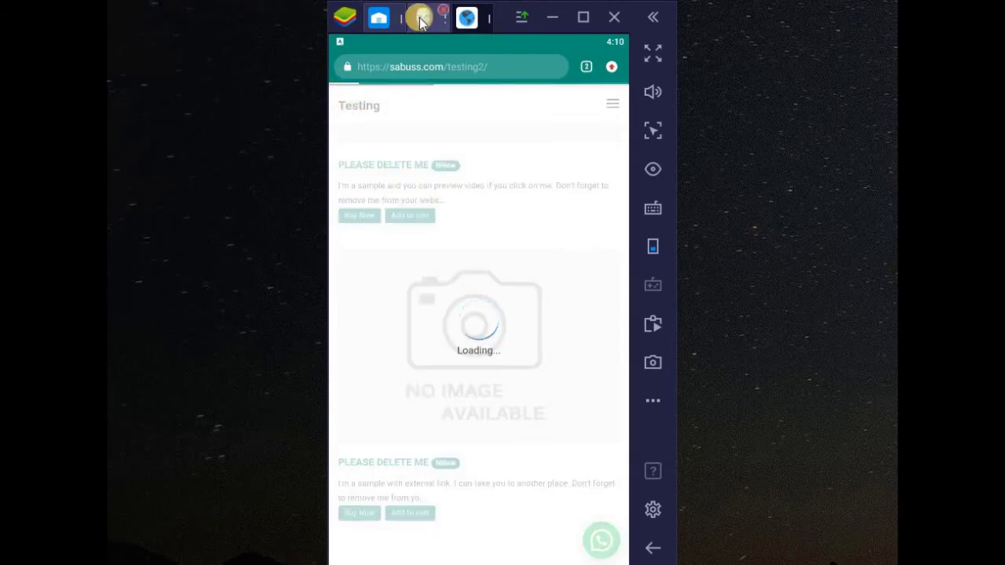
Delete the saved WhatsApp number from the manager's Livechat ID field
scroll(478, 369, down, 5)
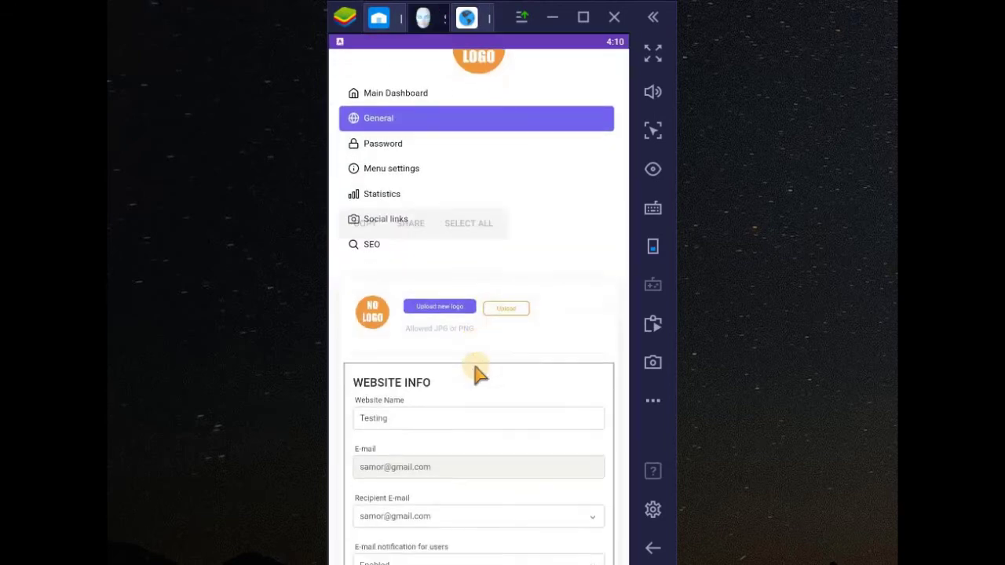
scroll(475, 374, down, 10)
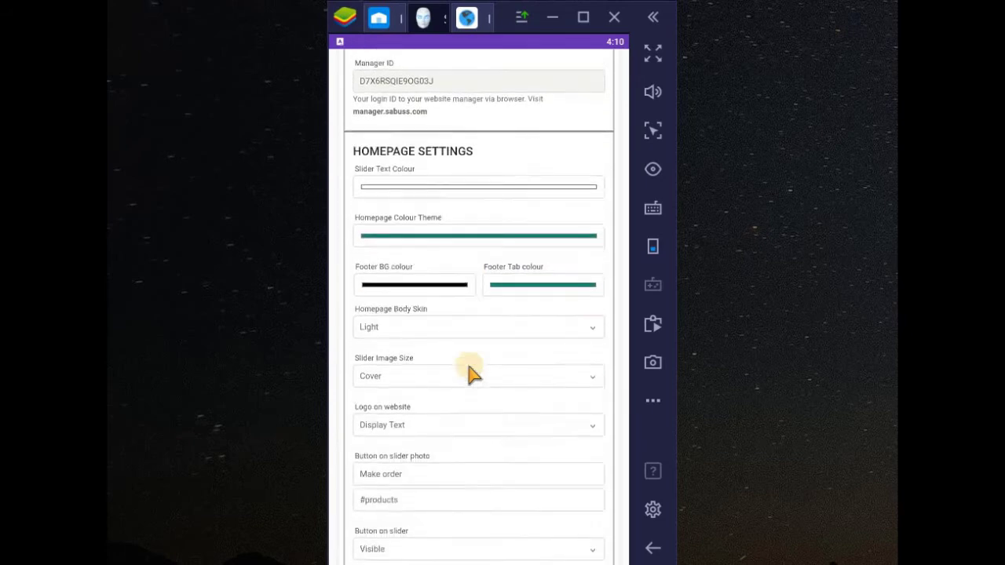
scroll(469, 373, down, 5)
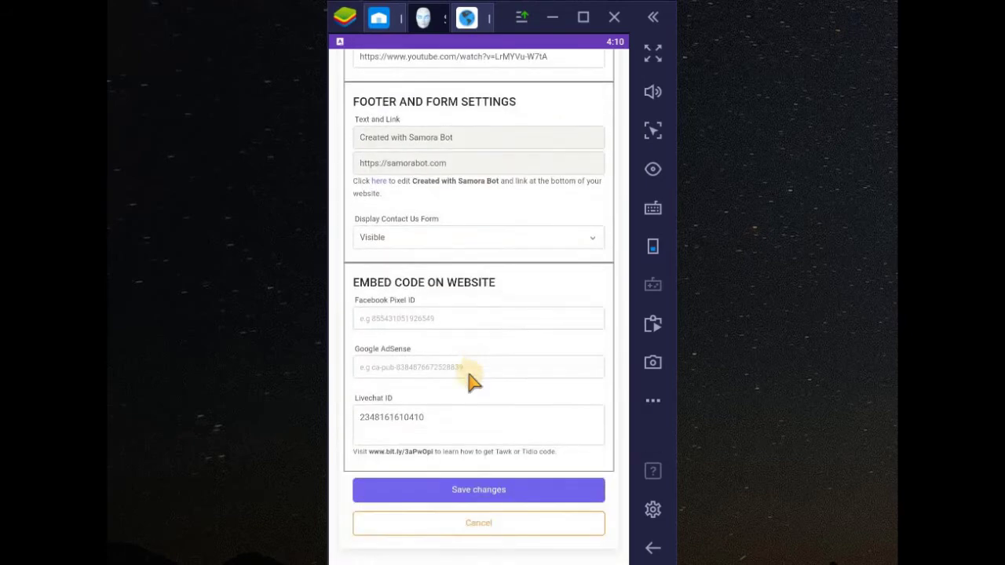
double_click(414, 424)
click(414, 424)
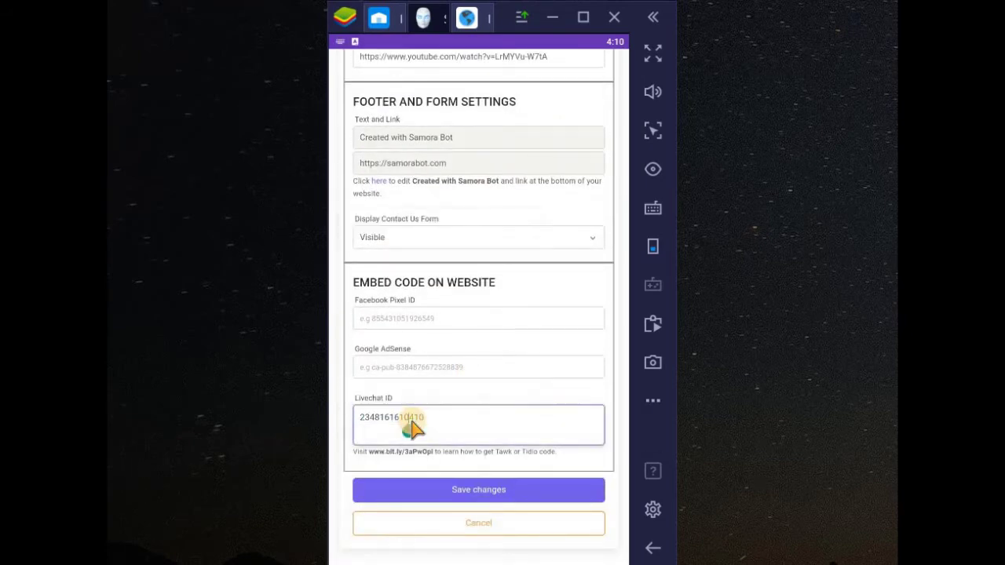
double_click(414, 424)
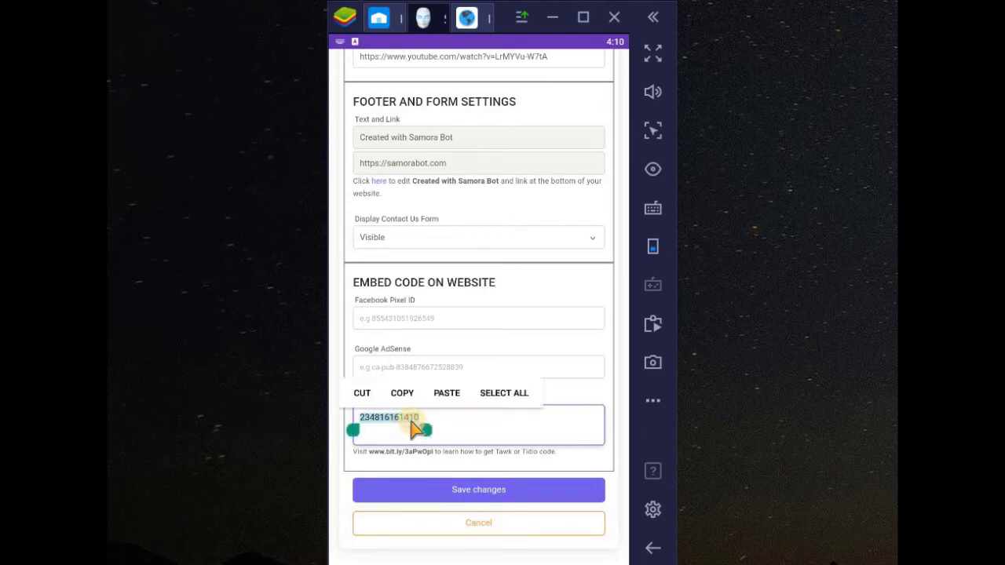
key(BackSpace)
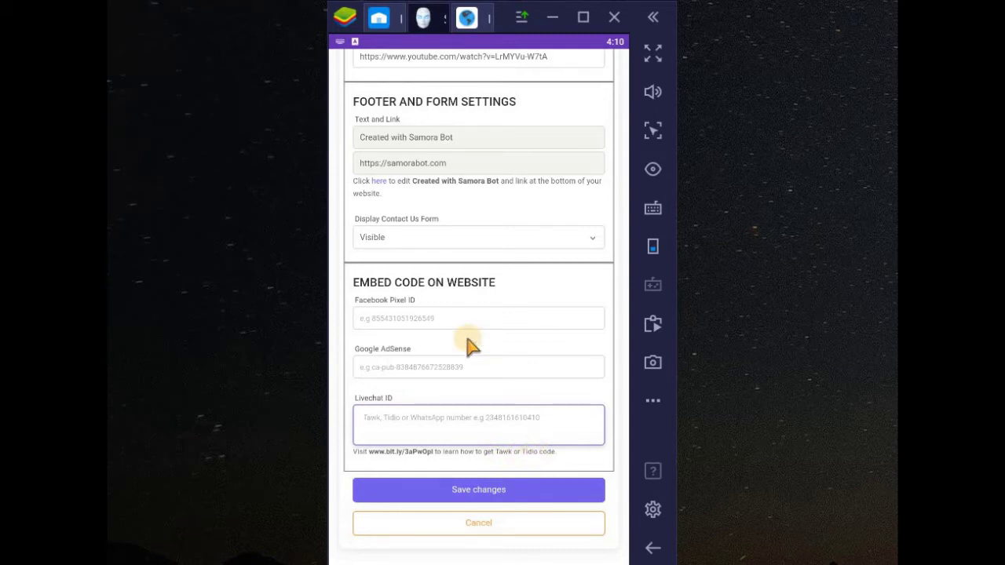
click(469, 24)
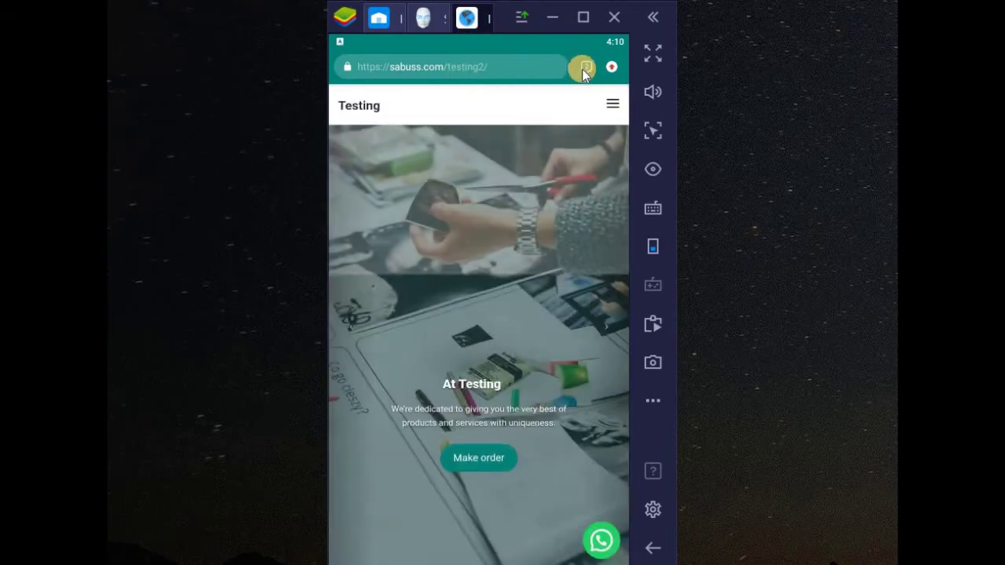
Switch to the PLEASE DELETE ME browser tab and load tidio.com
click(584, 68)
click(448, 123)
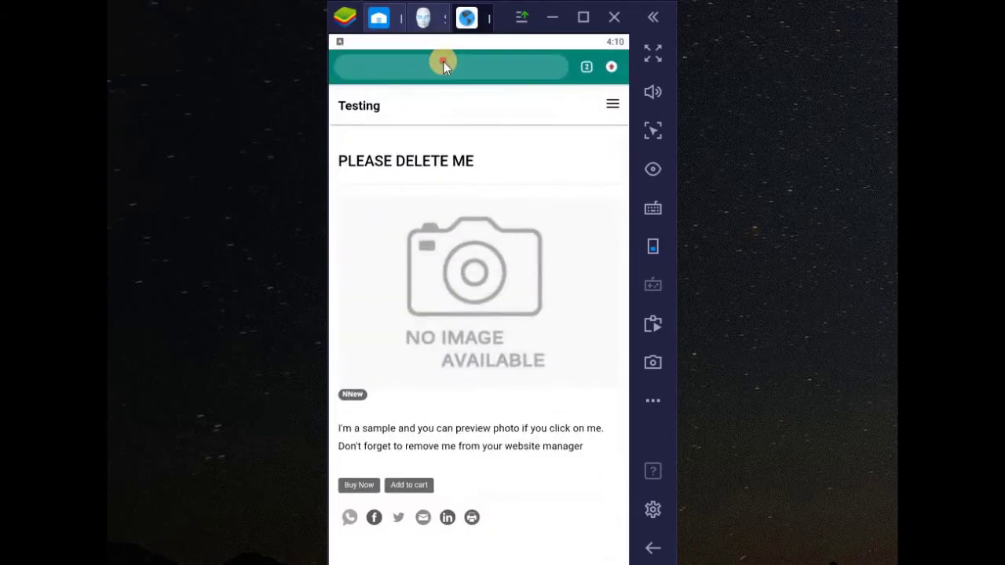
click(442, 60)
text(ti)
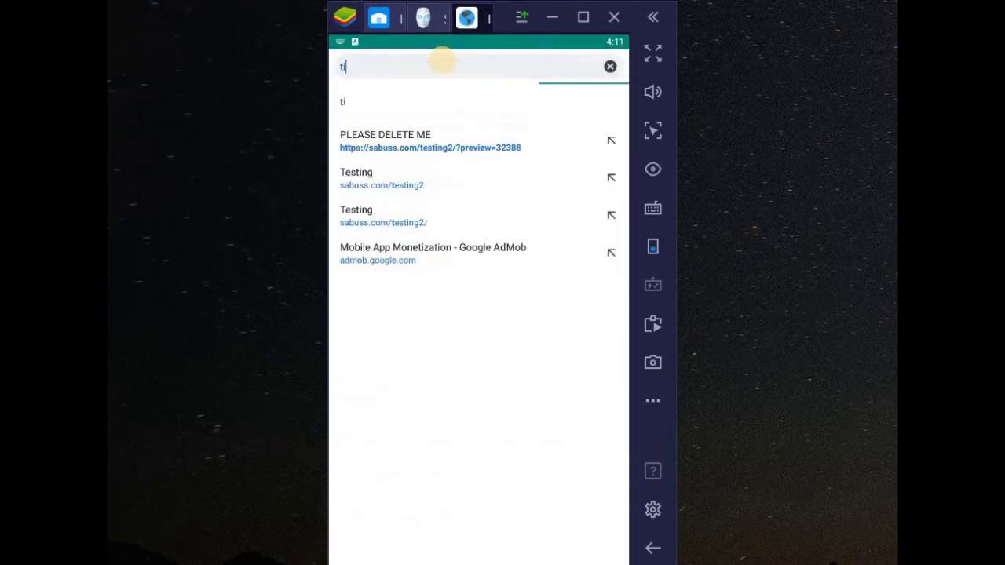
text(dio.com)
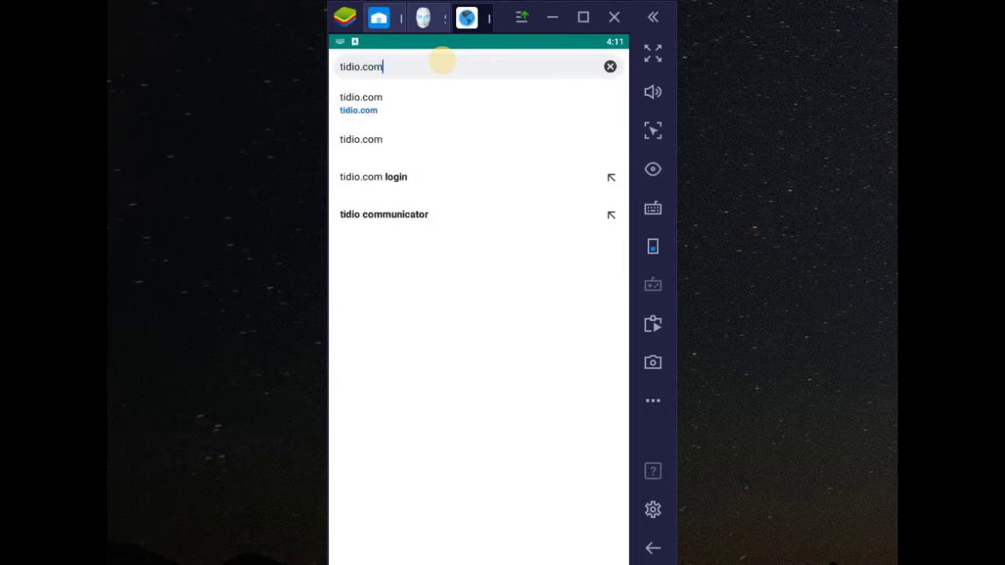
key(Return)
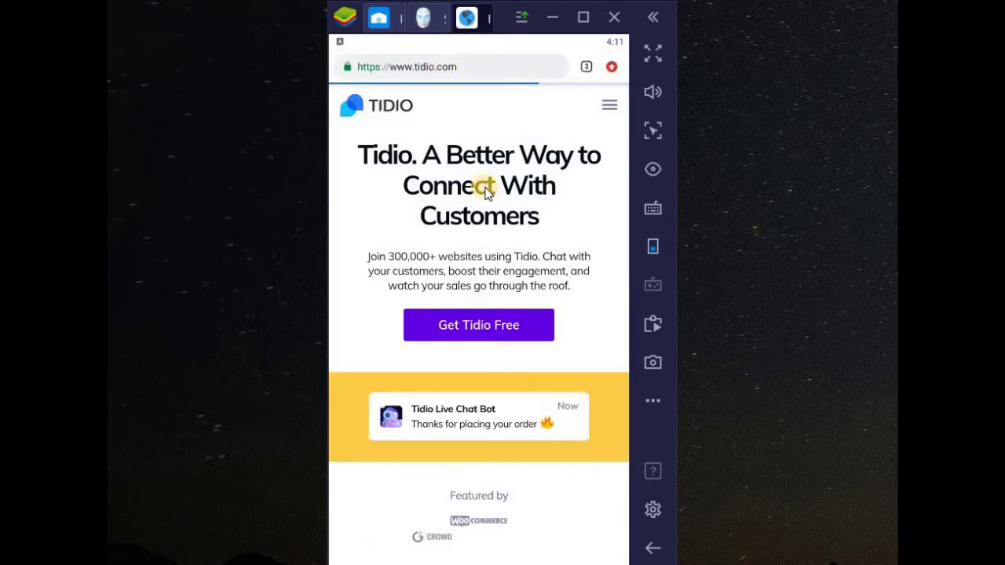
Expand the JavaScript option in Tidio's Live chat settings and copy its install code
scroll(514, 339, down, 3)
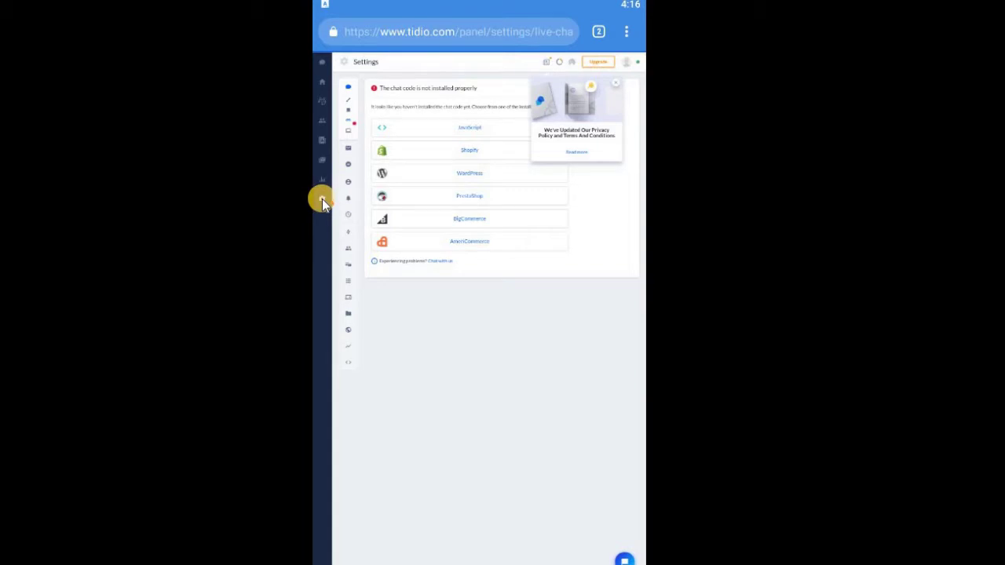
click(456, 135)
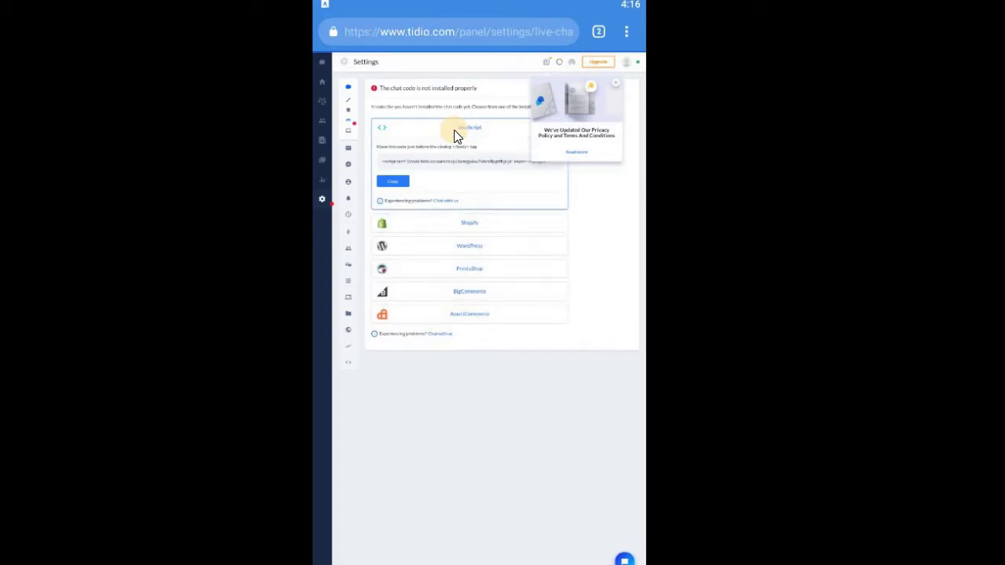
click(397, 184)
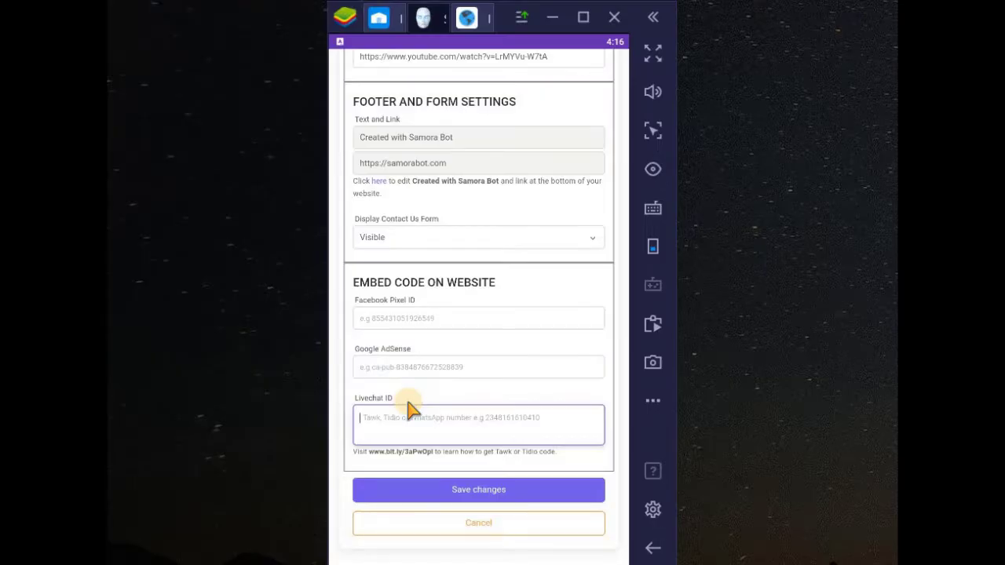
Paste the Tidio script into Notepad and copy only the ID between code.tidio.co/ and .js
click(387, 424)
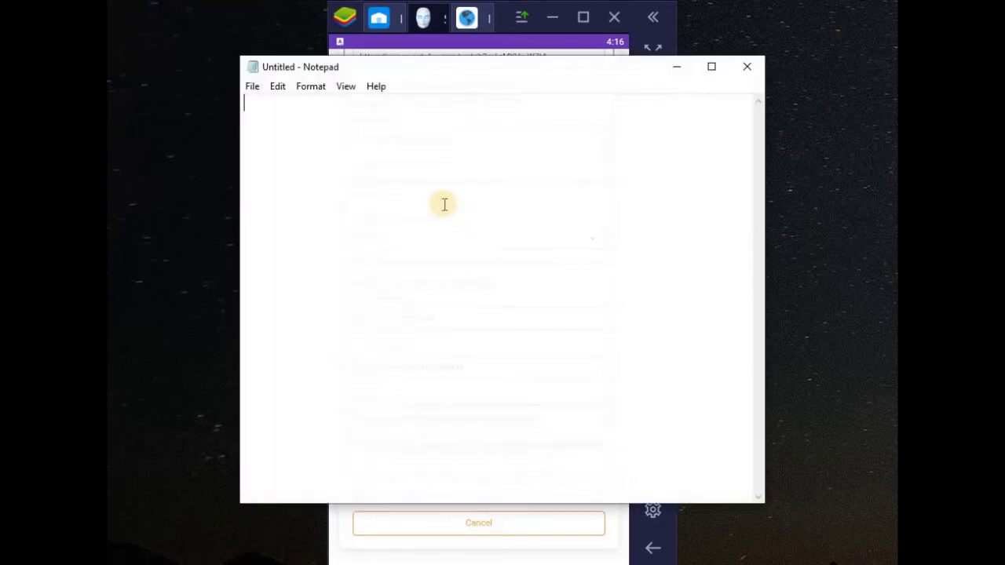
key(ctrl+v)
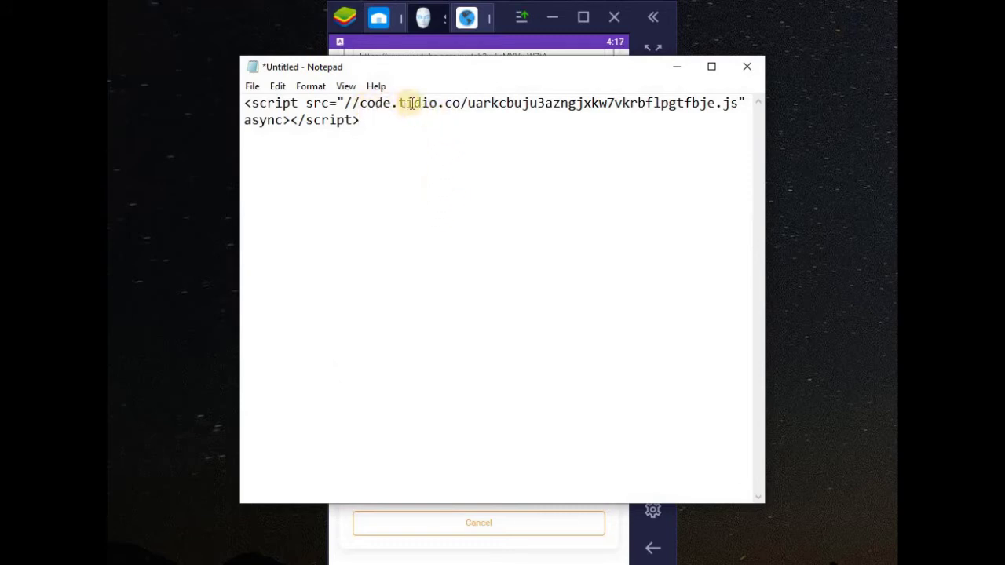
click(468, 105)
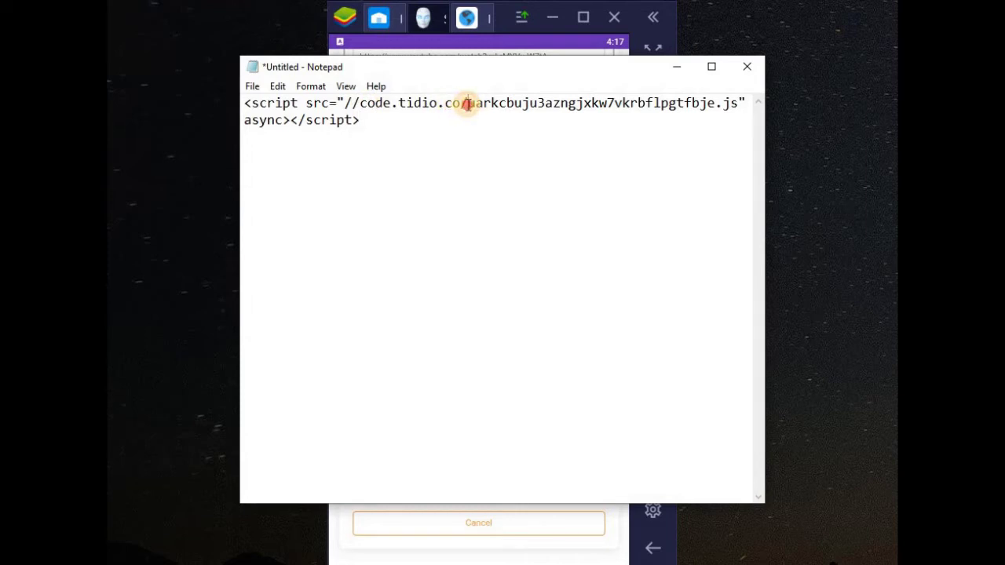
drag(467, 105, 713, 104)
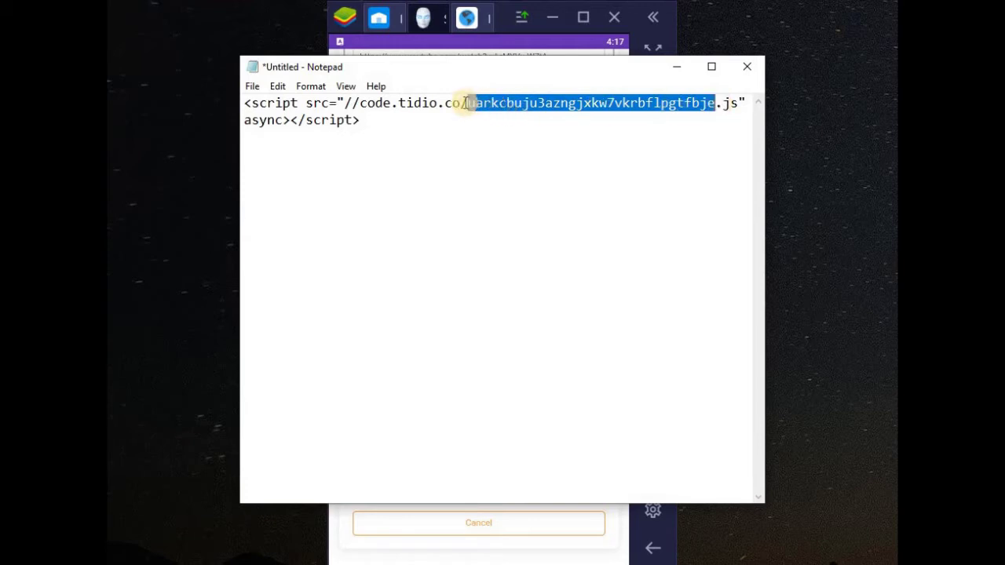
right_click(585, 104)
click(609, 153)
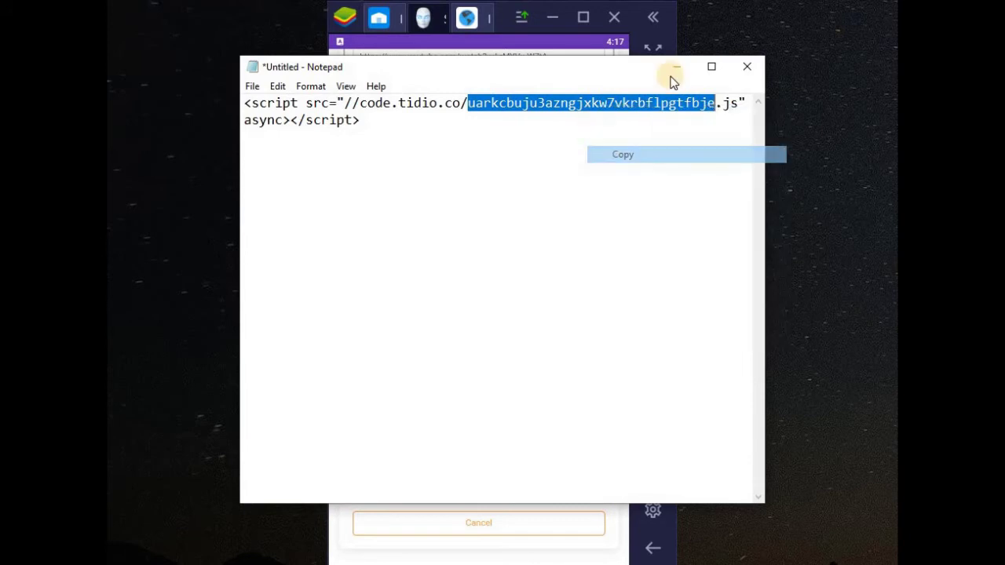
click(675, 69)
Paste the Tidio chat ID into the Livechat ID field and save the settings
click(450, 427)
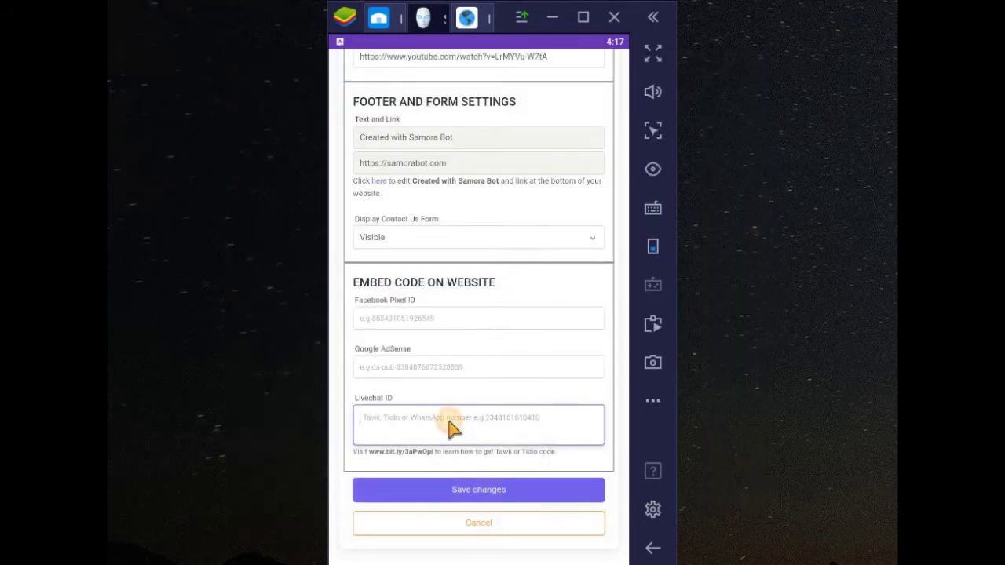
key(ctrl+v)
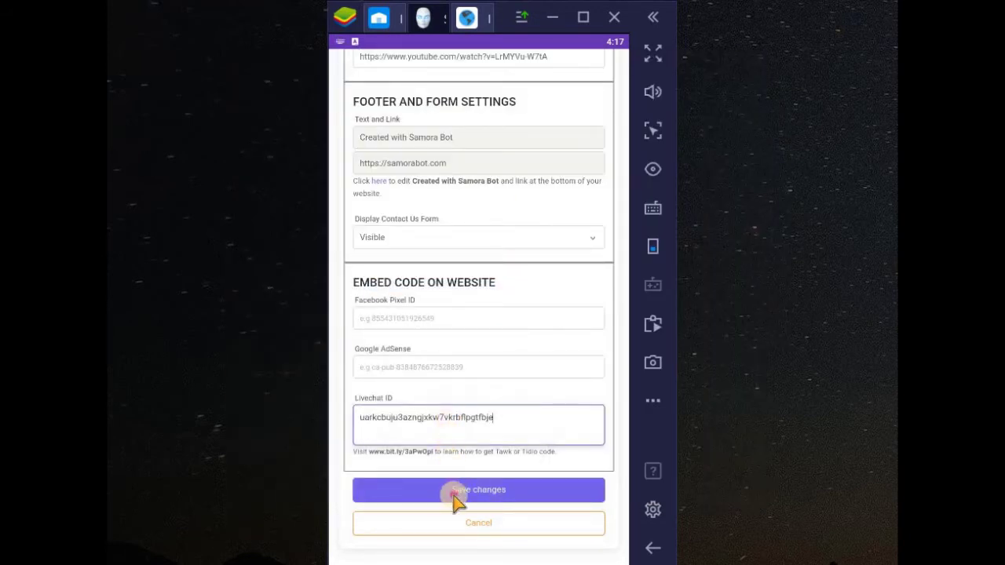
click(461, 489)
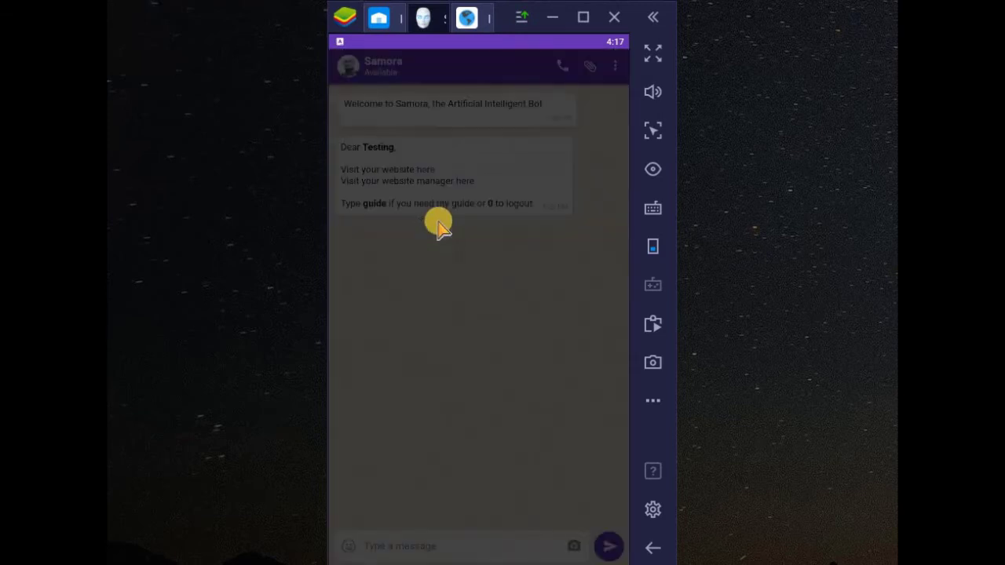
click(467, 18)
Return to the Testing tab and reload sabuss.com/testing2 until the Tidio chat bubble shows
click(585, 67)
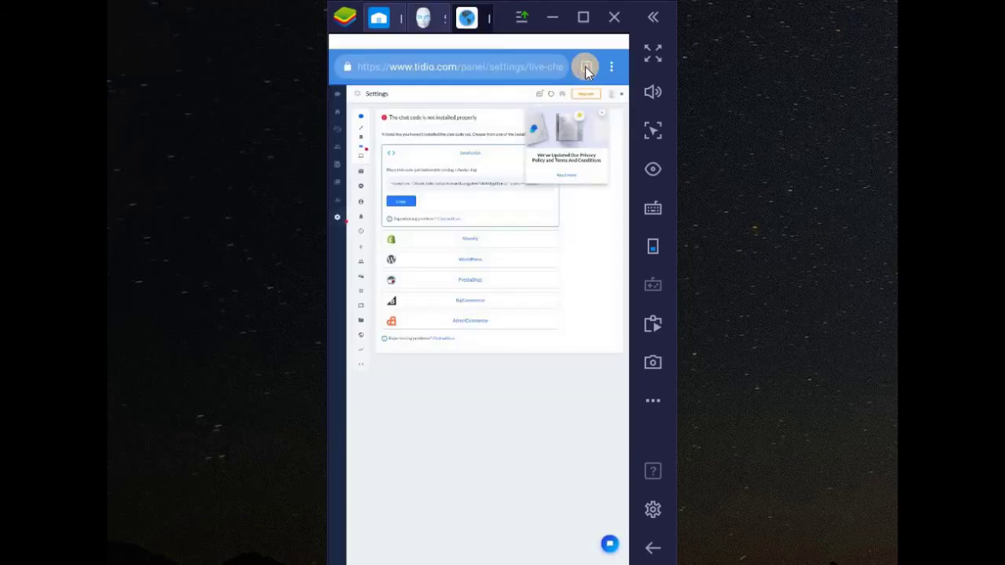
click(398, 509)
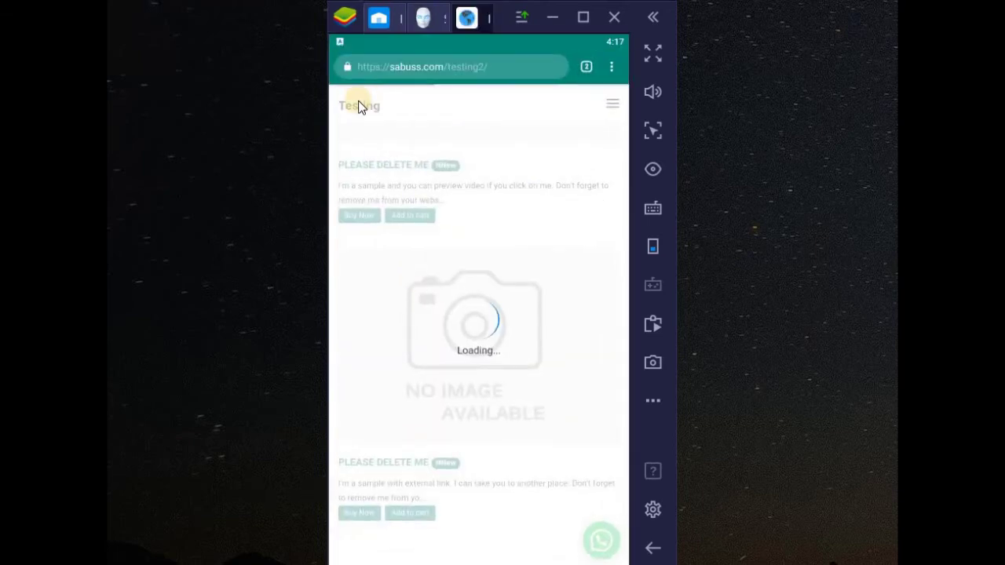
click(357, 103)
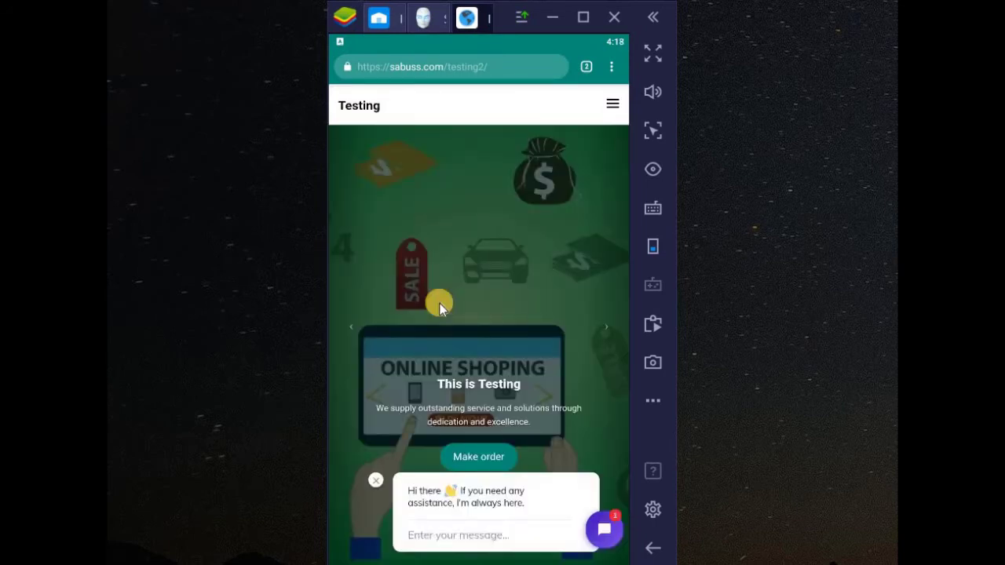
scroll(479, 423, down, 5)
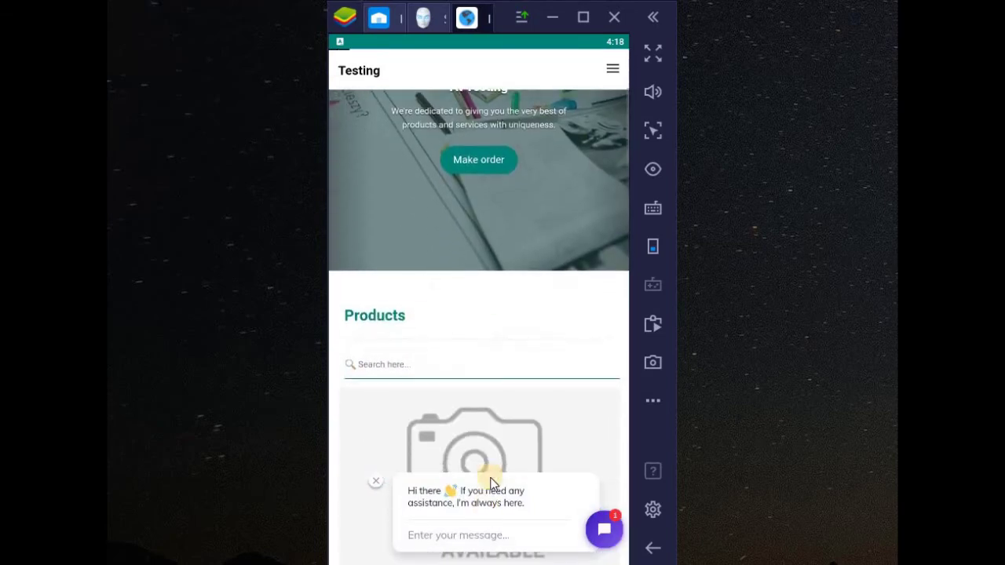
scroll(447, 274, up, 5)
click(354, 108)
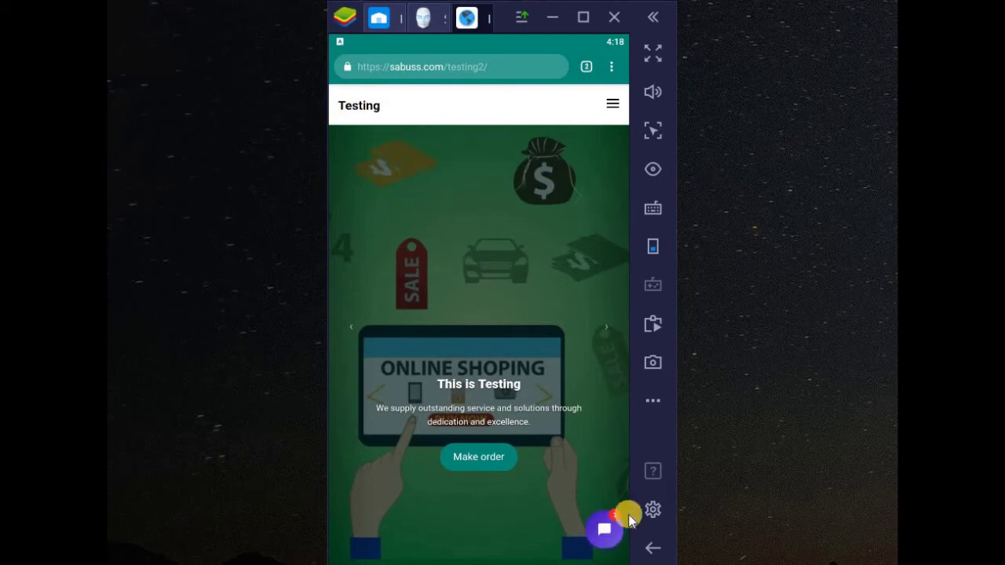
Open the purple Tidio chat bubble on the Sabuss Testing site, close it, then reopen it
click(606, 529)
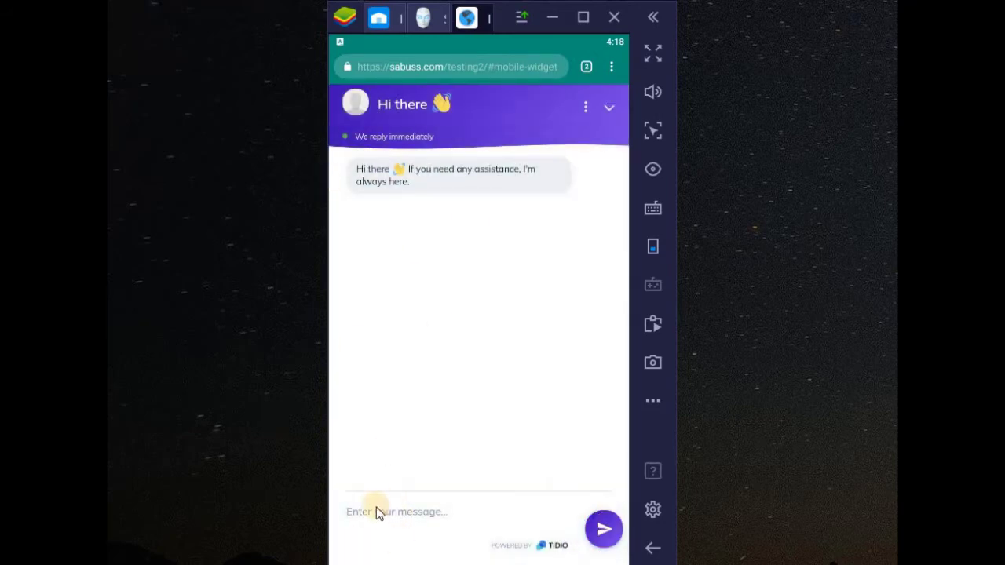
click(604, 107)
scroll(528, 365, down, 5)
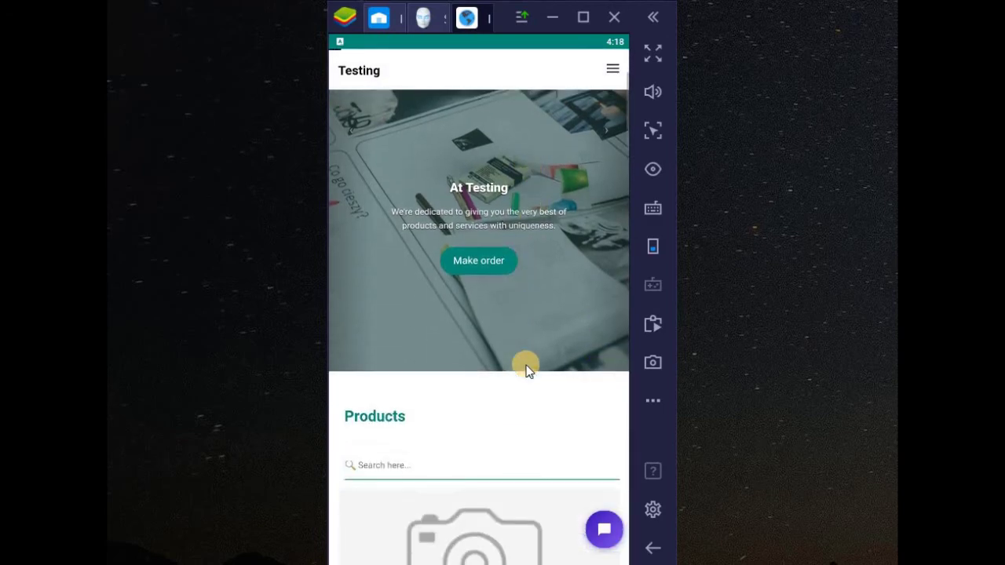
scroll(525, 366, down, 2)
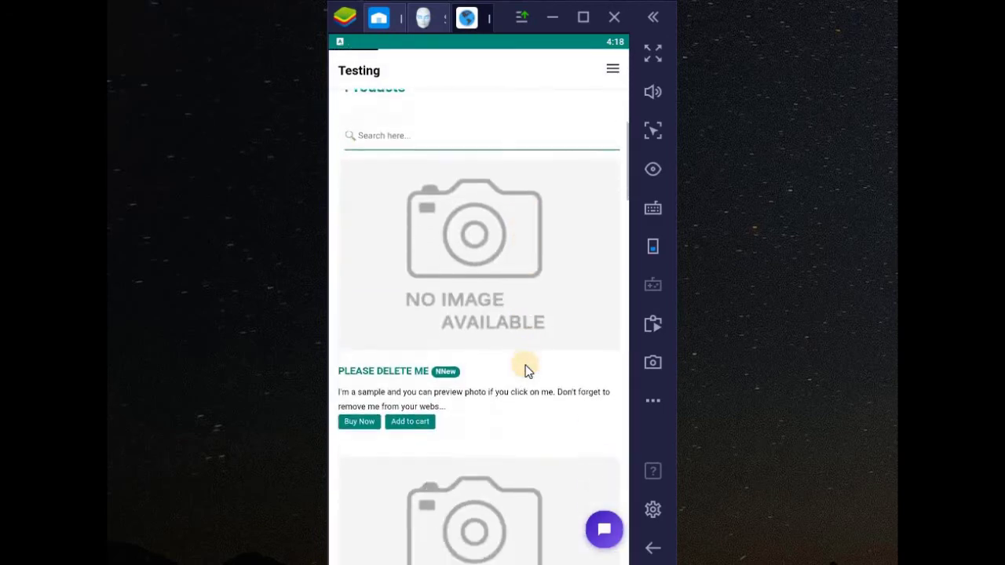
click(605, 531)
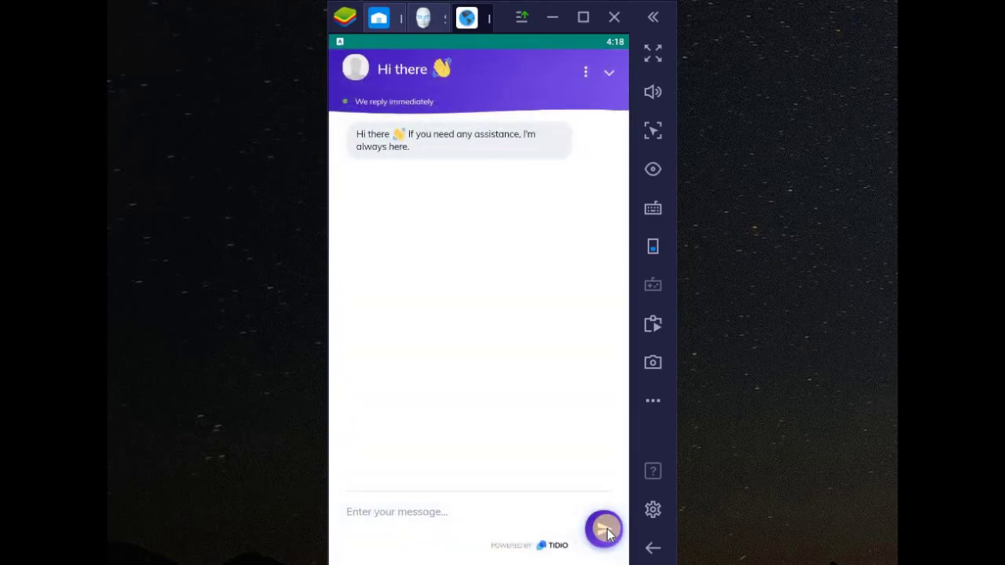
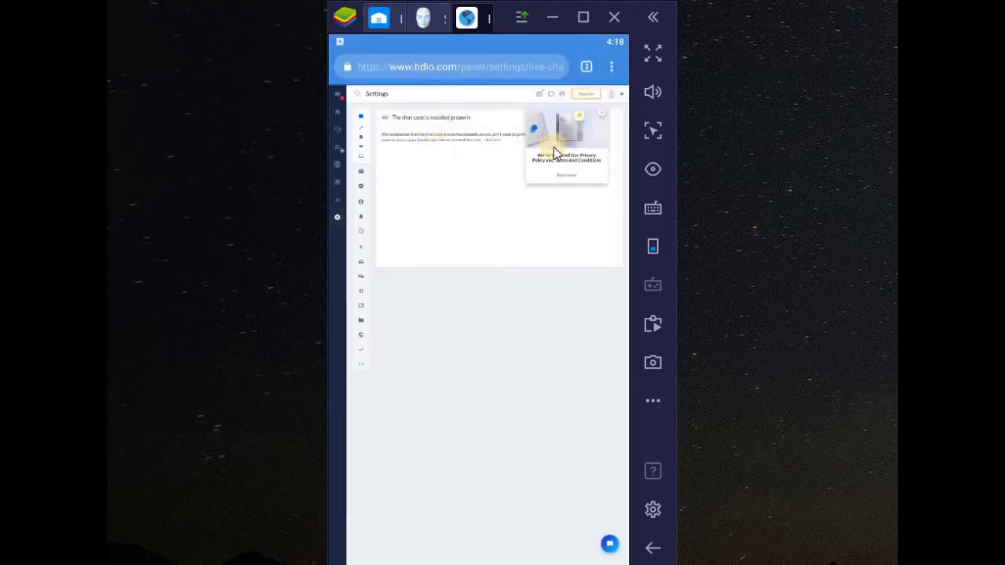
click(338, 100)
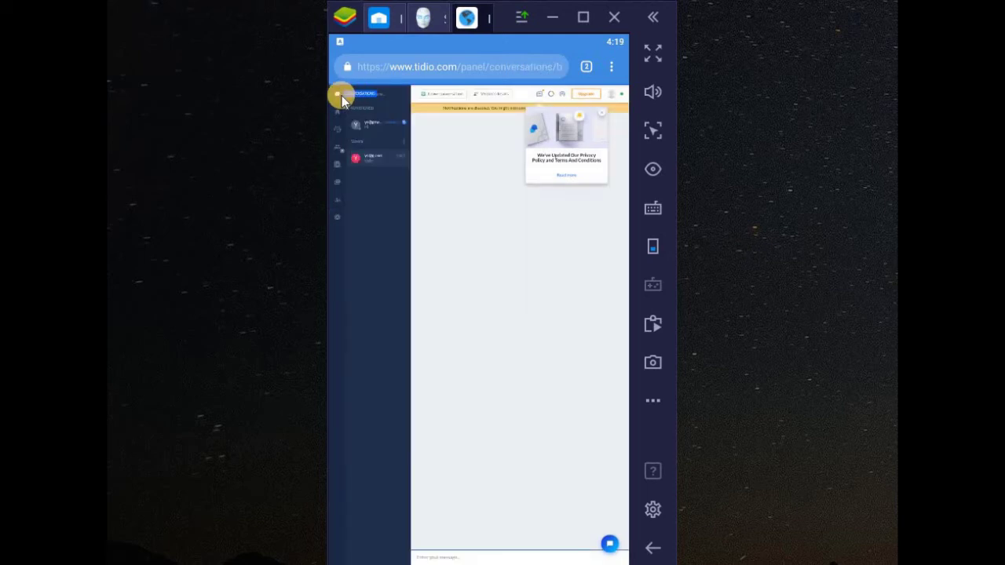
click(377, 123)
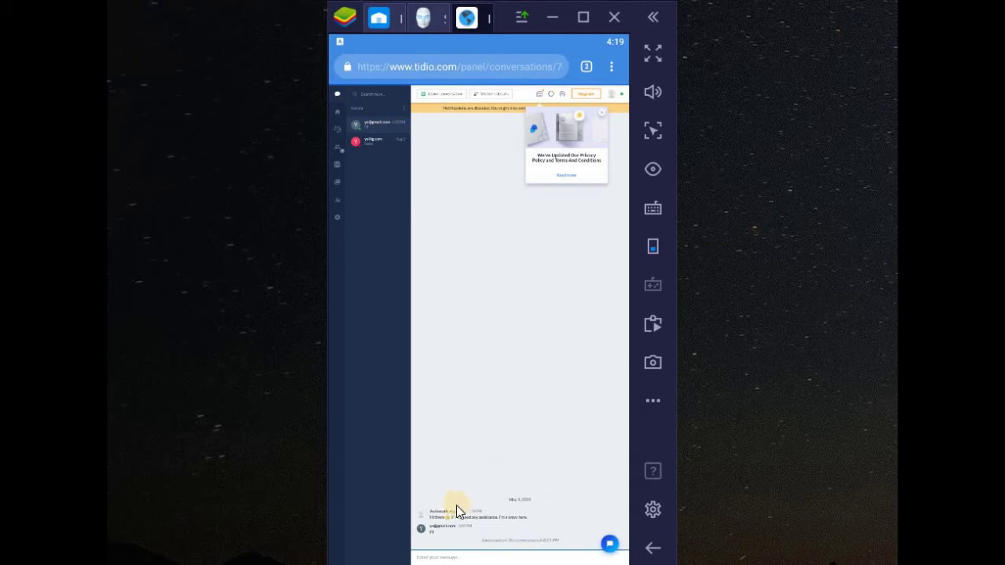
click(653, 61)
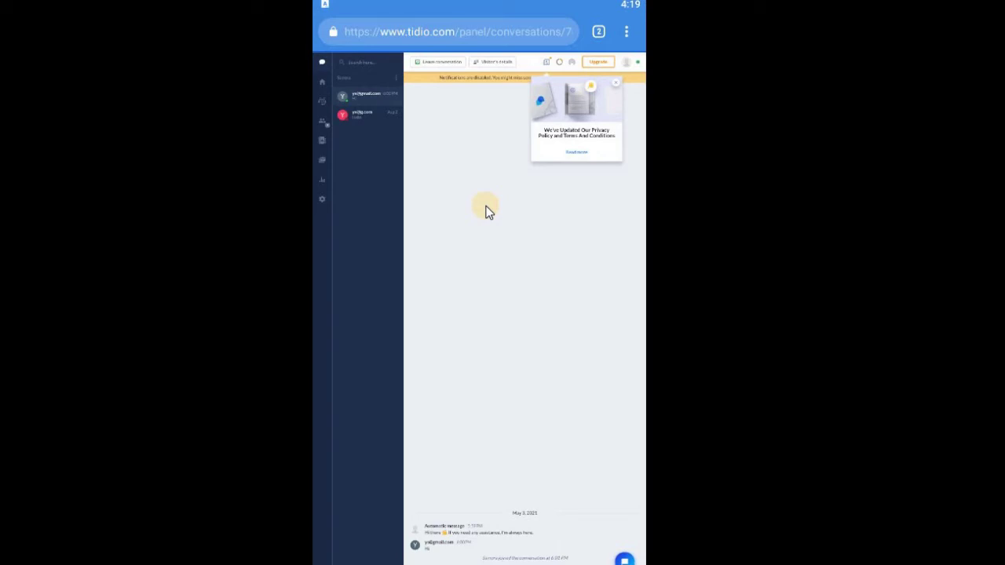
Send 'How are you?' to the visitor, then switch to the Testing website tab
click(622, 36)
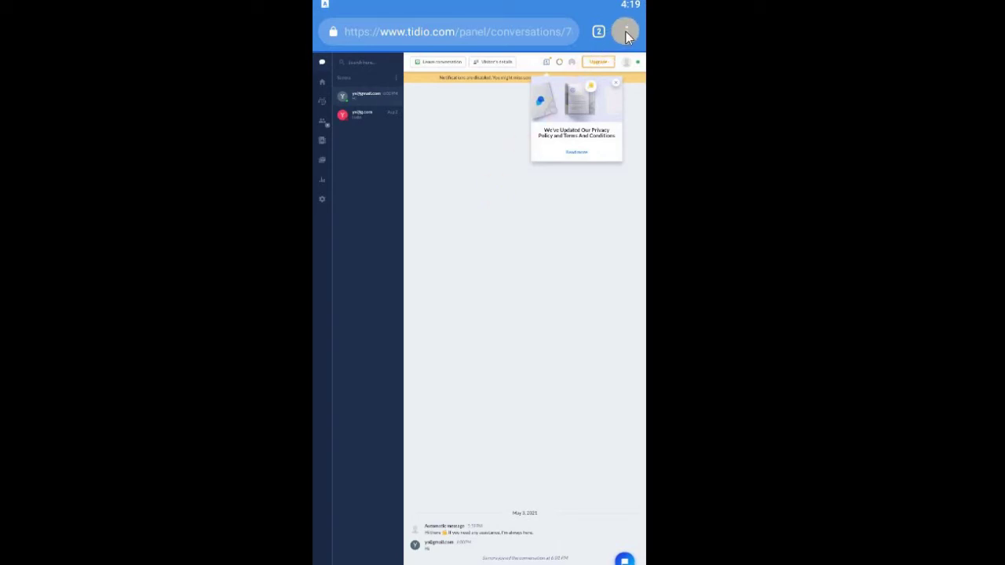
click(415, 376)
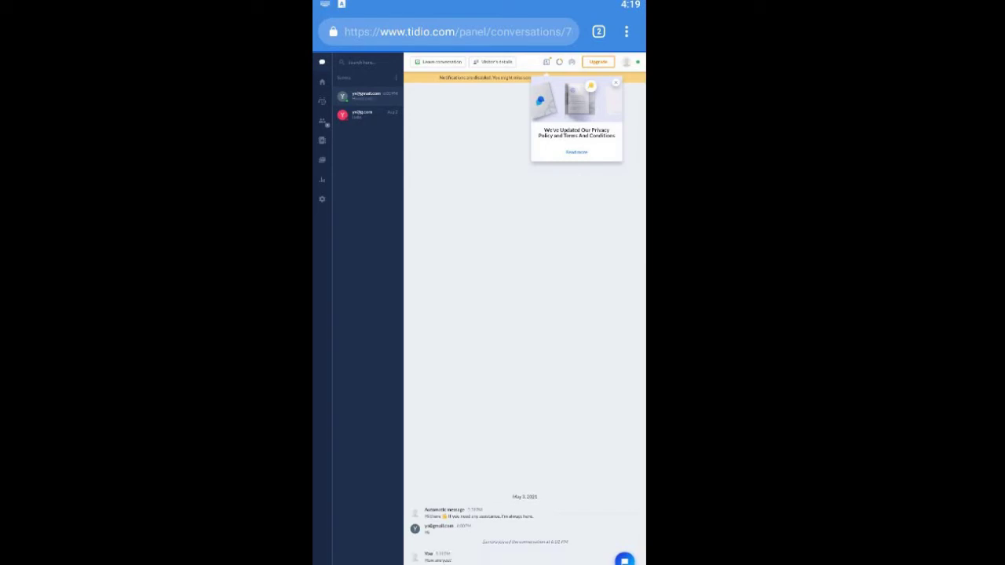
click(597, 33)
click(603, 31)
click(431, 507)
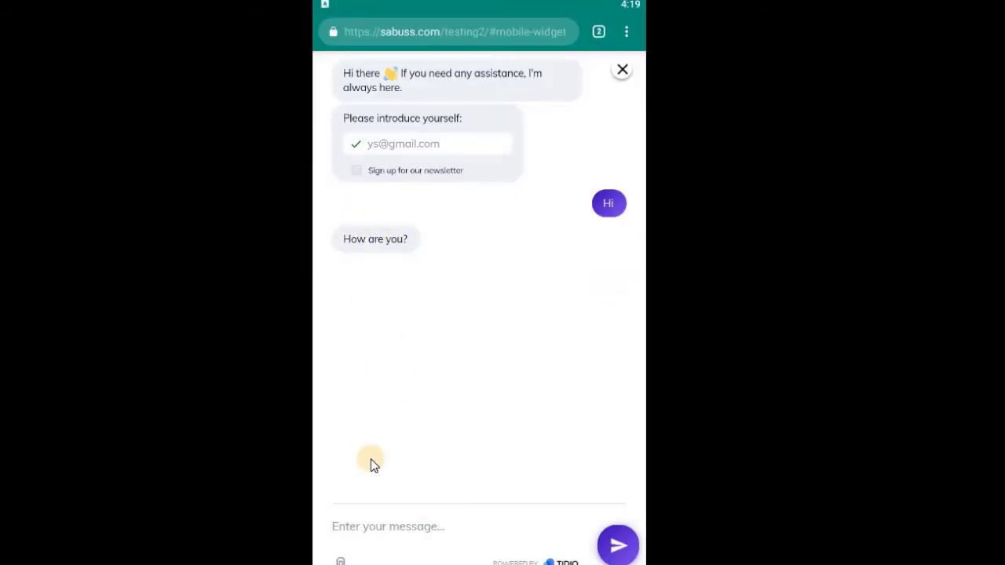
Reply 'Fine' in the sabuss.com chat widget and collapse the chat window
text(Fine)
key(Return)
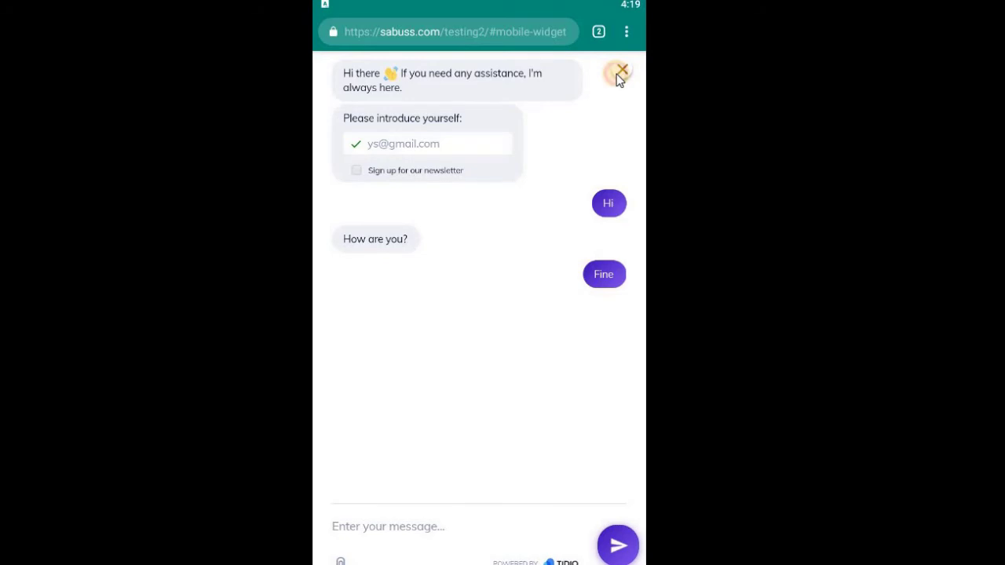
drag(616, 74, 565, 146)
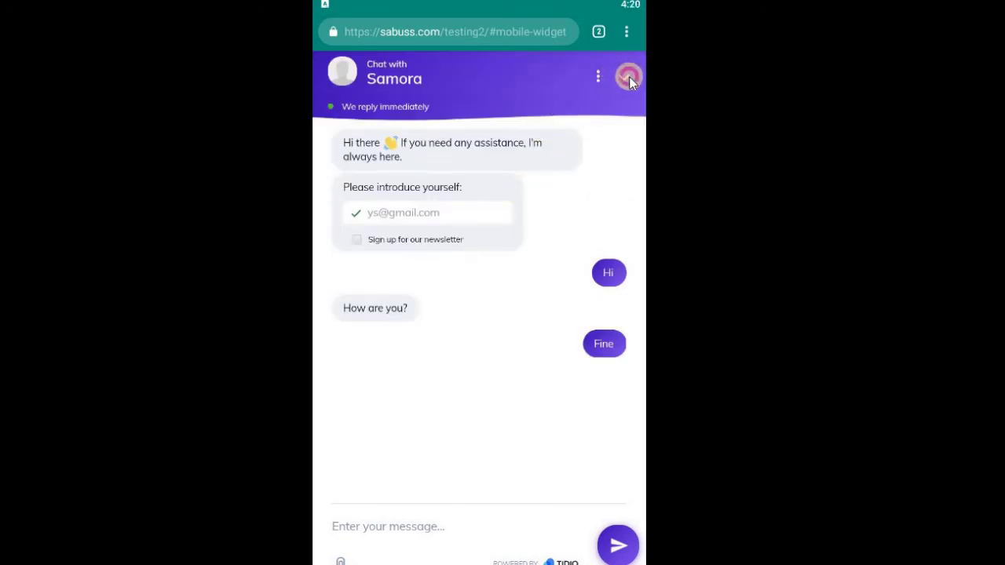
click(625, 76)
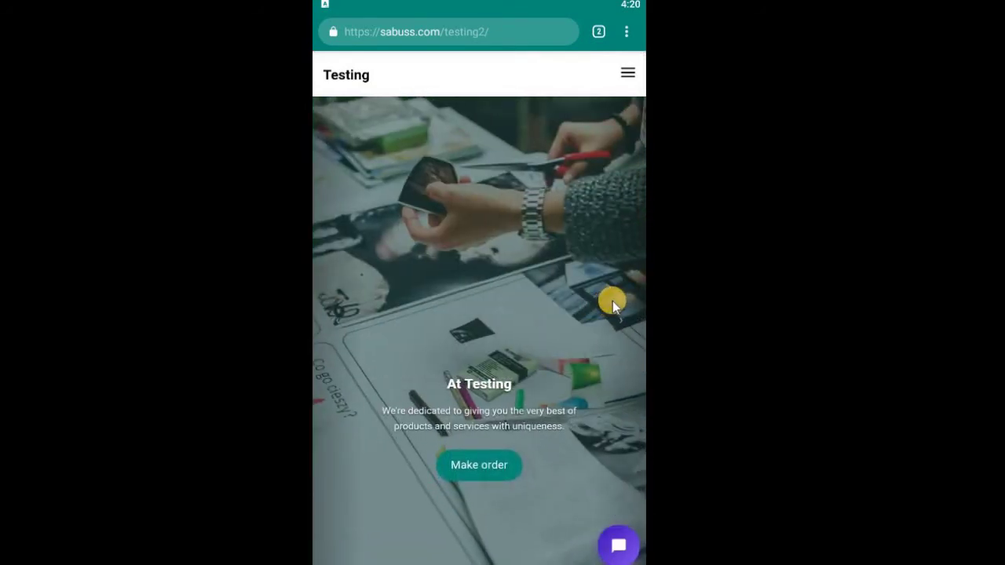
Exit full screen with F11 and switch back to the Tidio Panel tab
key(F11)
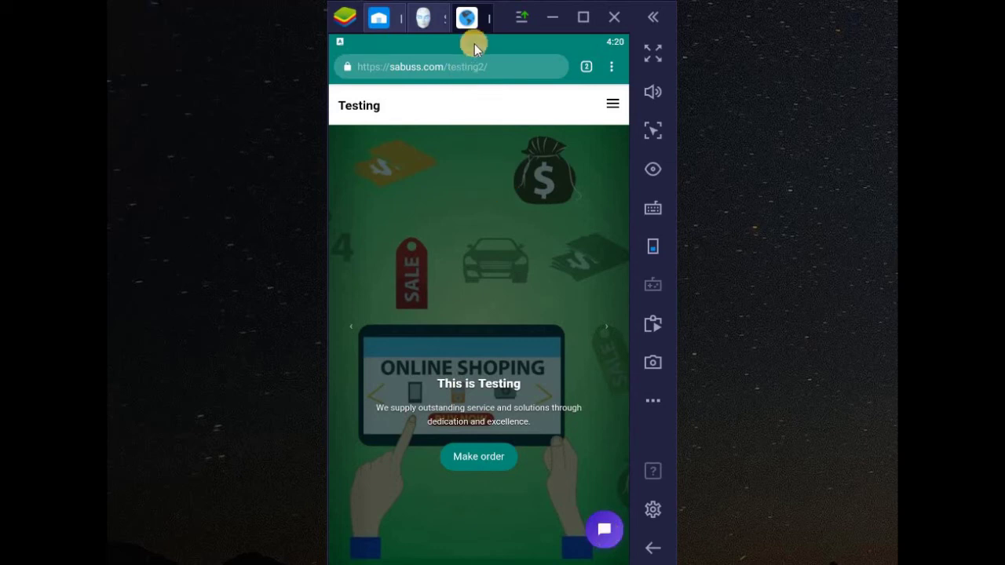
click(586, 66)
click(454, 146)
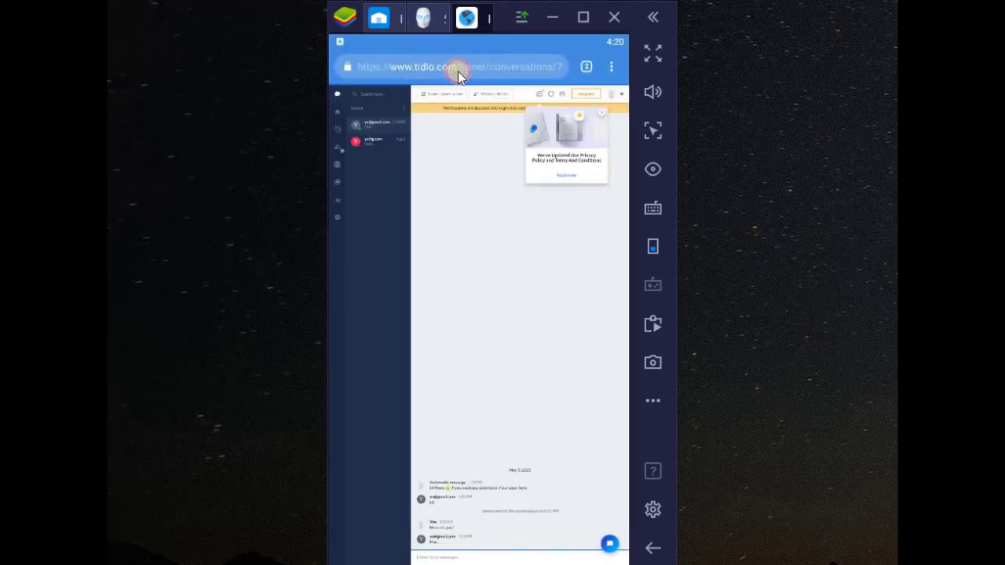
Enter tawk.to in the address bar to load its homepage
click(458, 70)
text(taw)
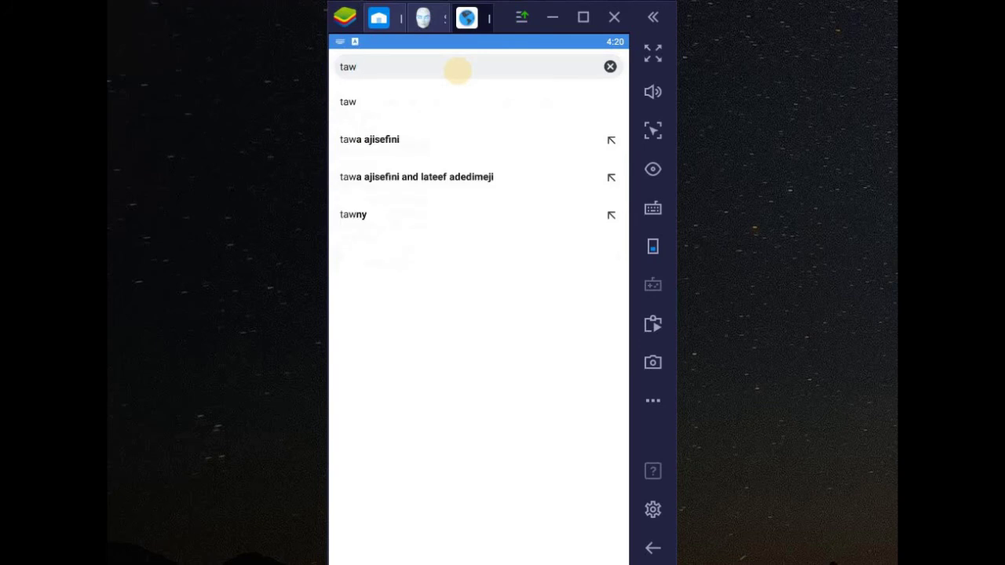
text(k.to)
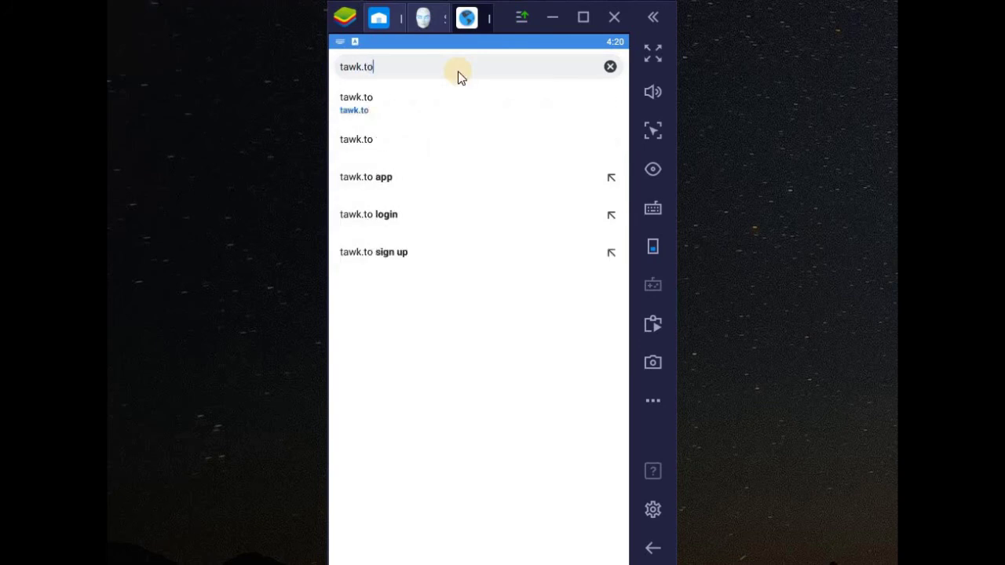
key(Return)
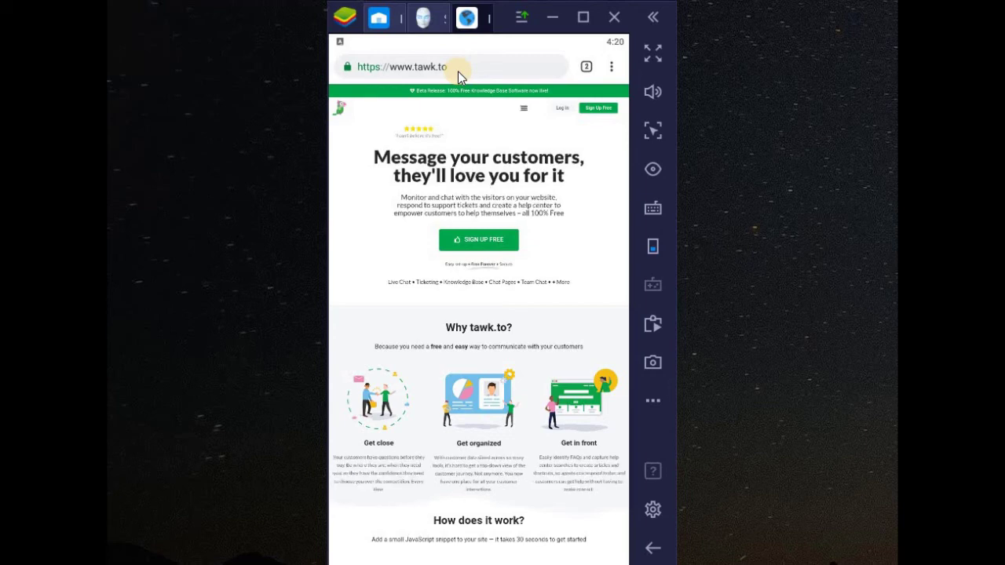
click(615, 67)
click(539, 375)
click(605, 107)
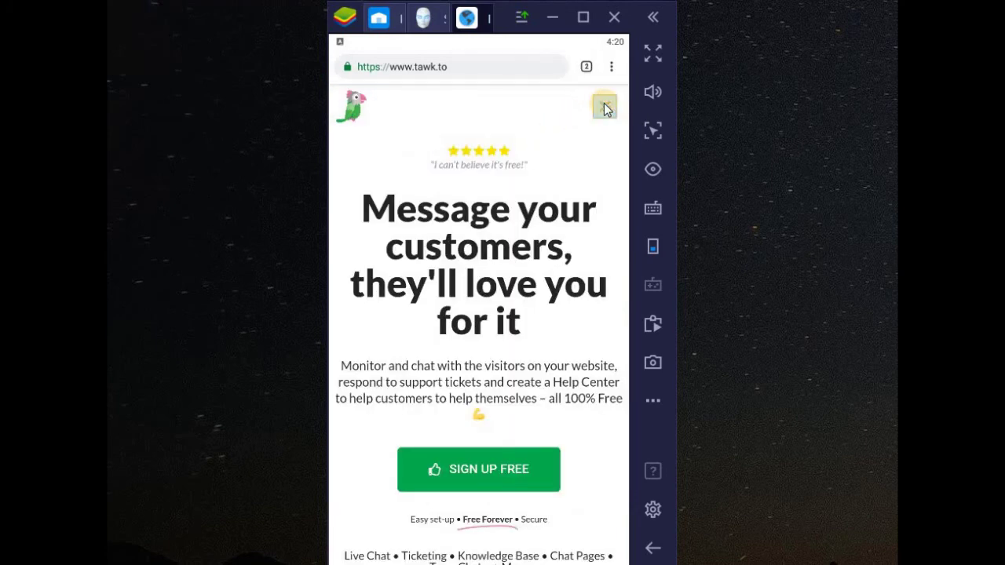
click(448, 460)
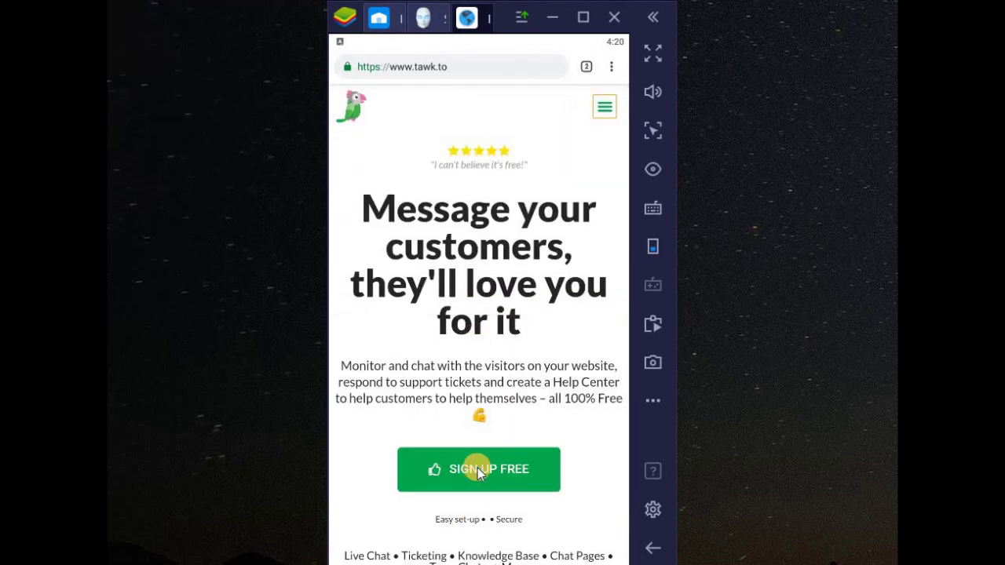
click(477, 468)
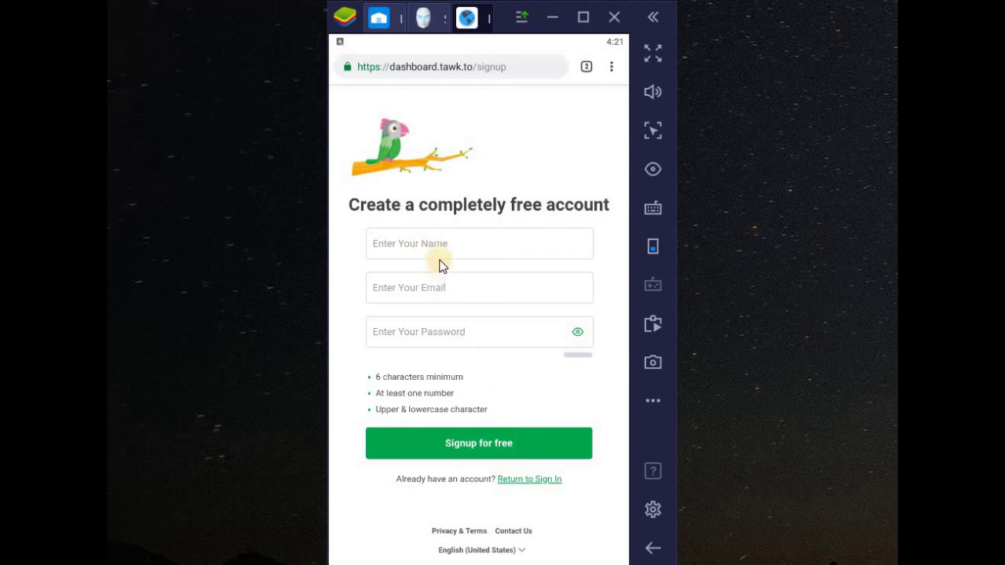
Return to sign-in and open the tawk.to property's Administration settings to find its Property ID
click(534, 479)
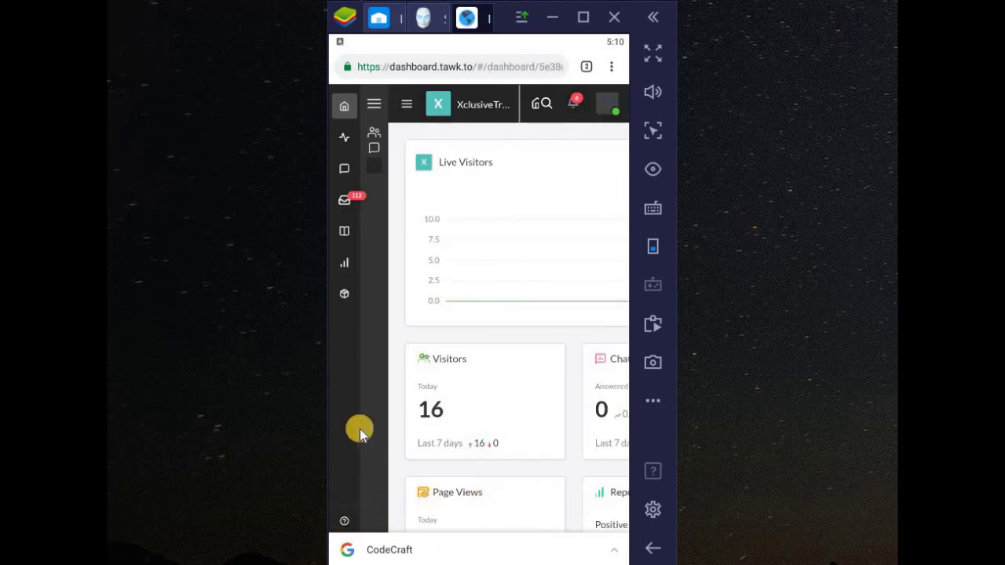
scroll(350, 487, down, 1)
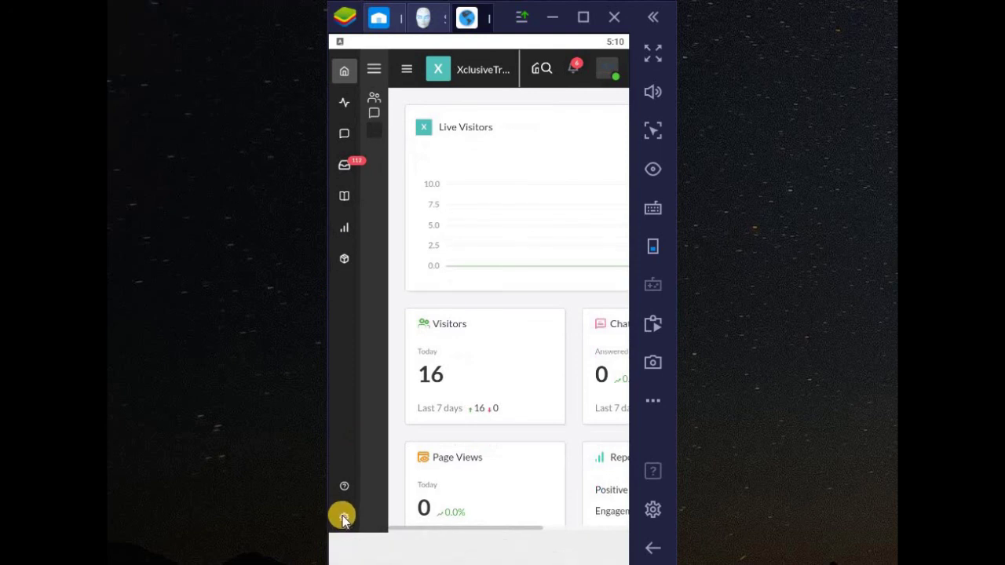
click(343, 517)
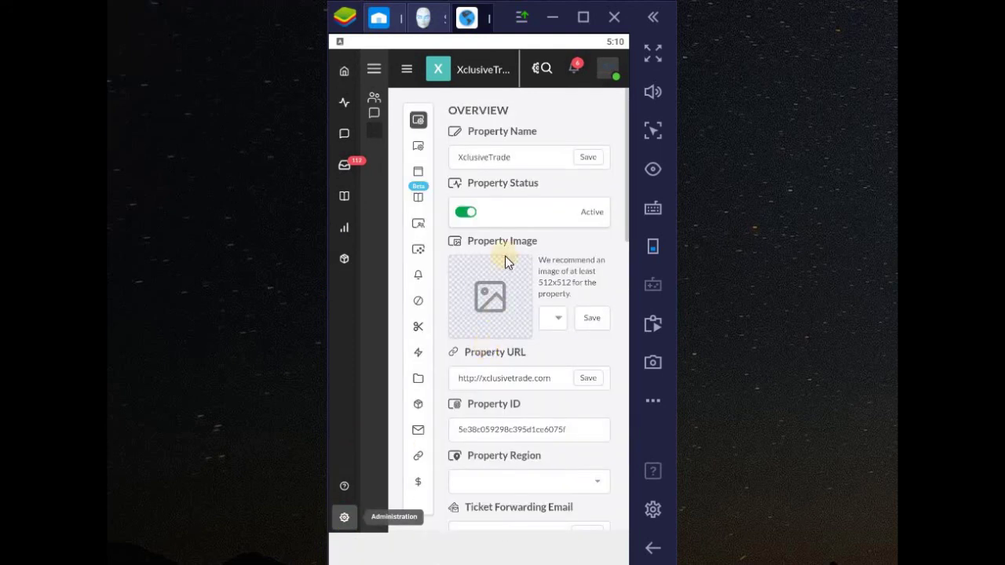
scroll(506, 241, down, 2)
scroll(507, 242, down, 2)
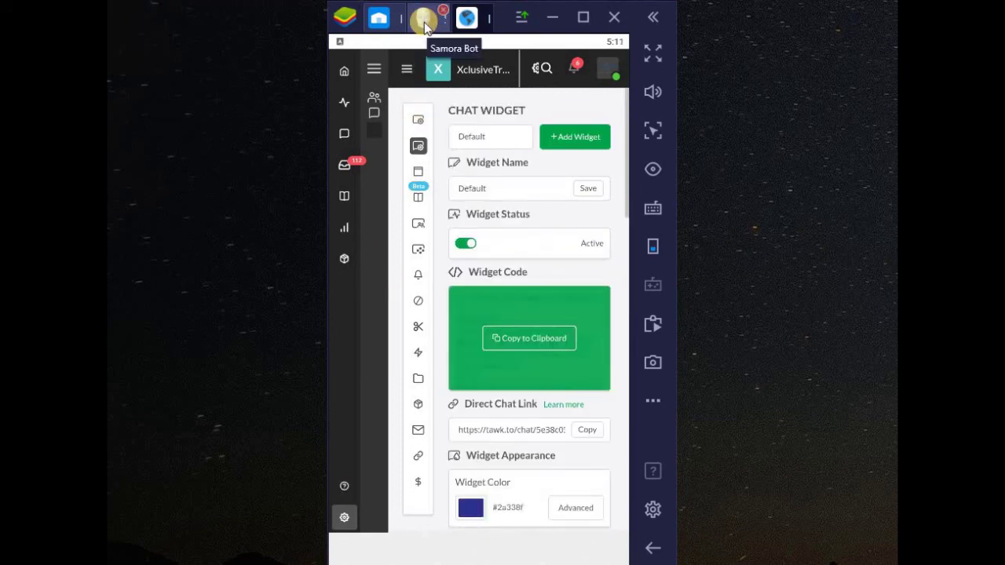
Paste the tawk.to Property ID over the Livechat ID in Samora Bot's Embed Code section
click(424, 21)
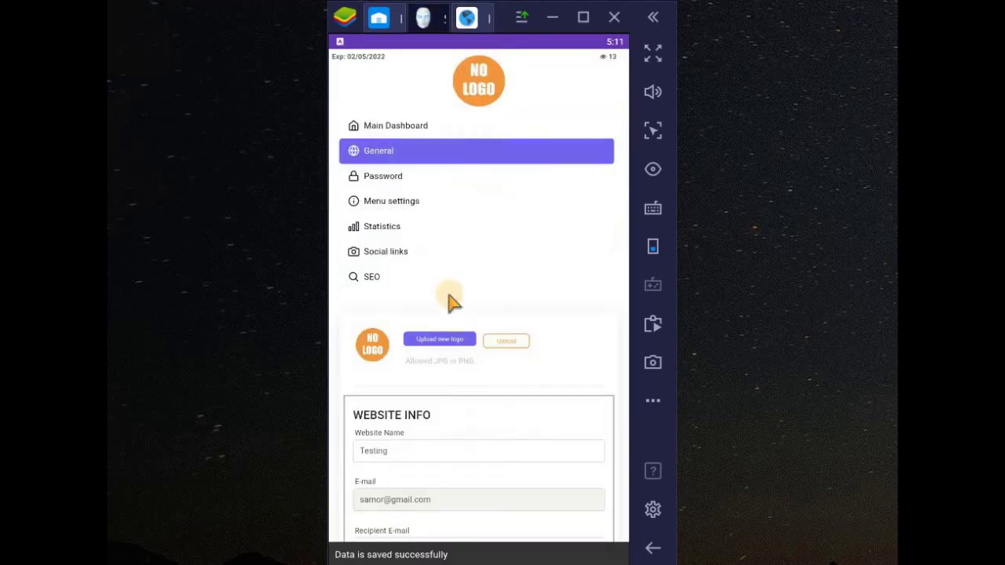
scroll(498, 303, down, 20)
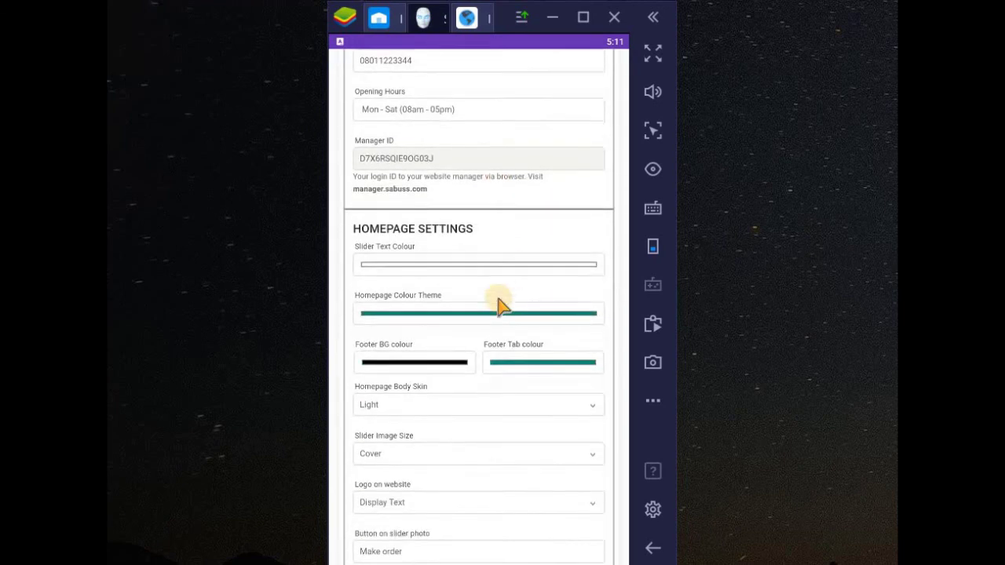
scroll(498, 303, down, 5)
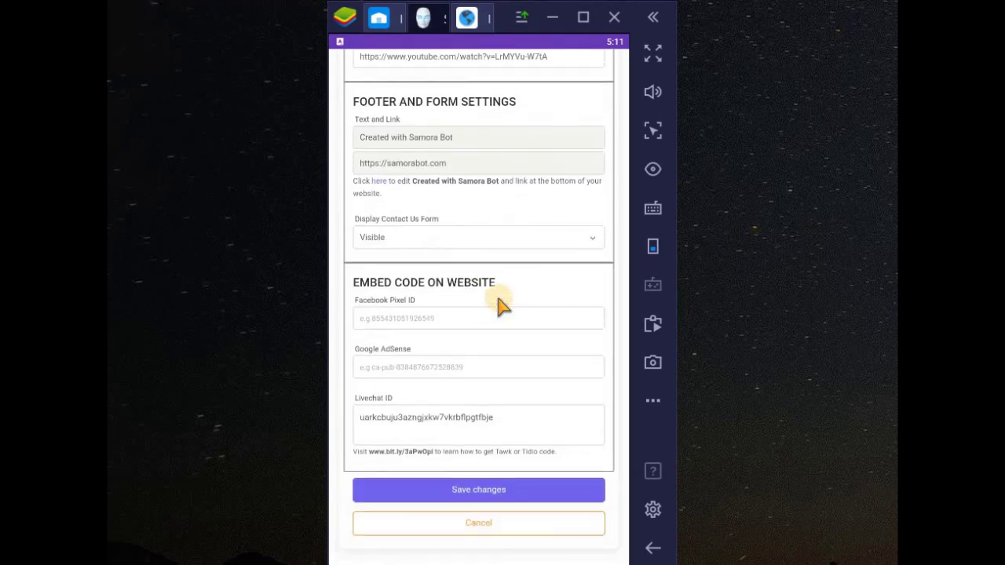
click(413, 430)
double_click(413, 430)
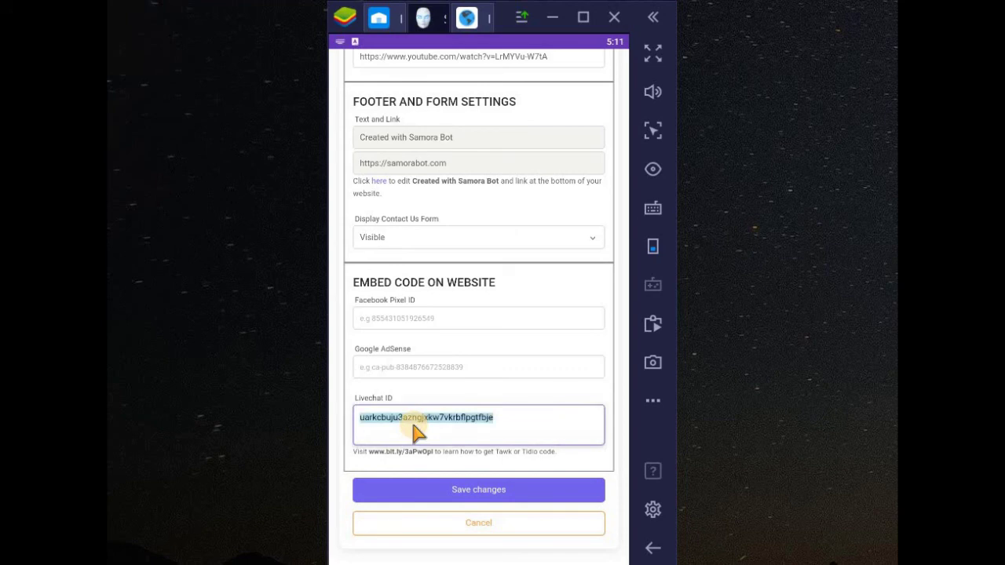
text(5e38c059298c395d1ce60759)
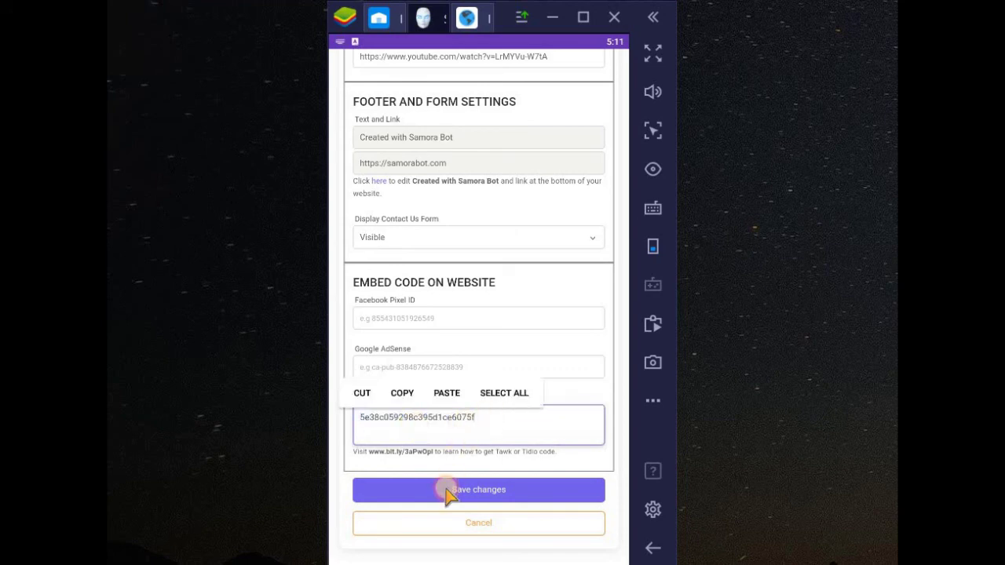